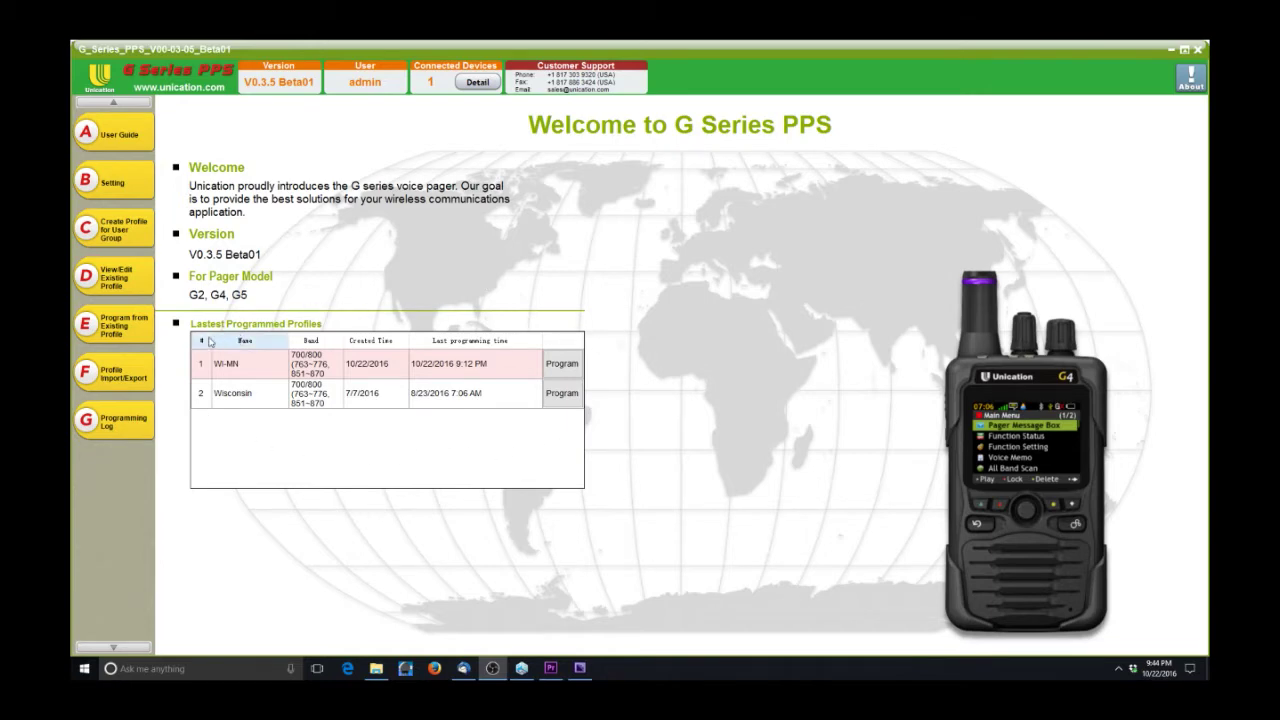
# - Select the Wisconsin and WI-MN rows in Latest Programmed Profiles, then open the User Guide
pyautogui.click(386, 397)
pyautogui.click(383, 367)
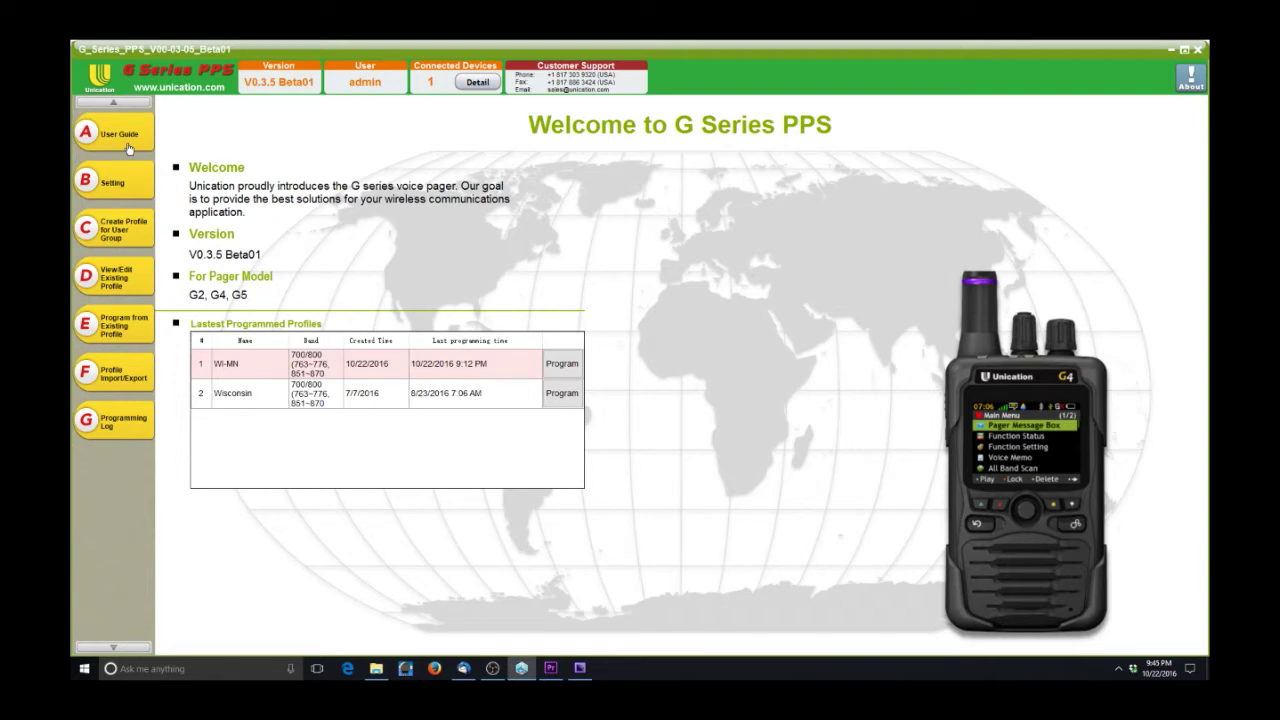
pyautogui.click(120, 134)
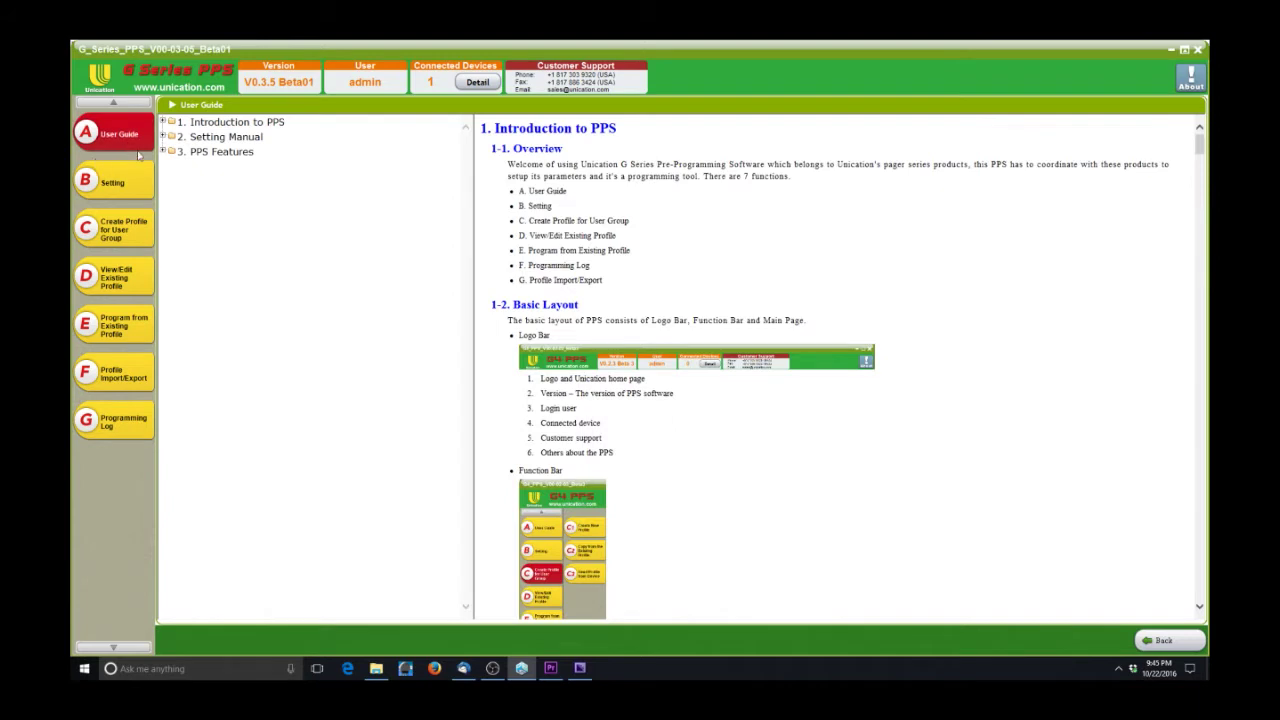
# - Expand the Introduction, Setting Manual, PPS Features, Create Profile and Profile Import/Export guide nodes
pyautogui.click(163, 122)
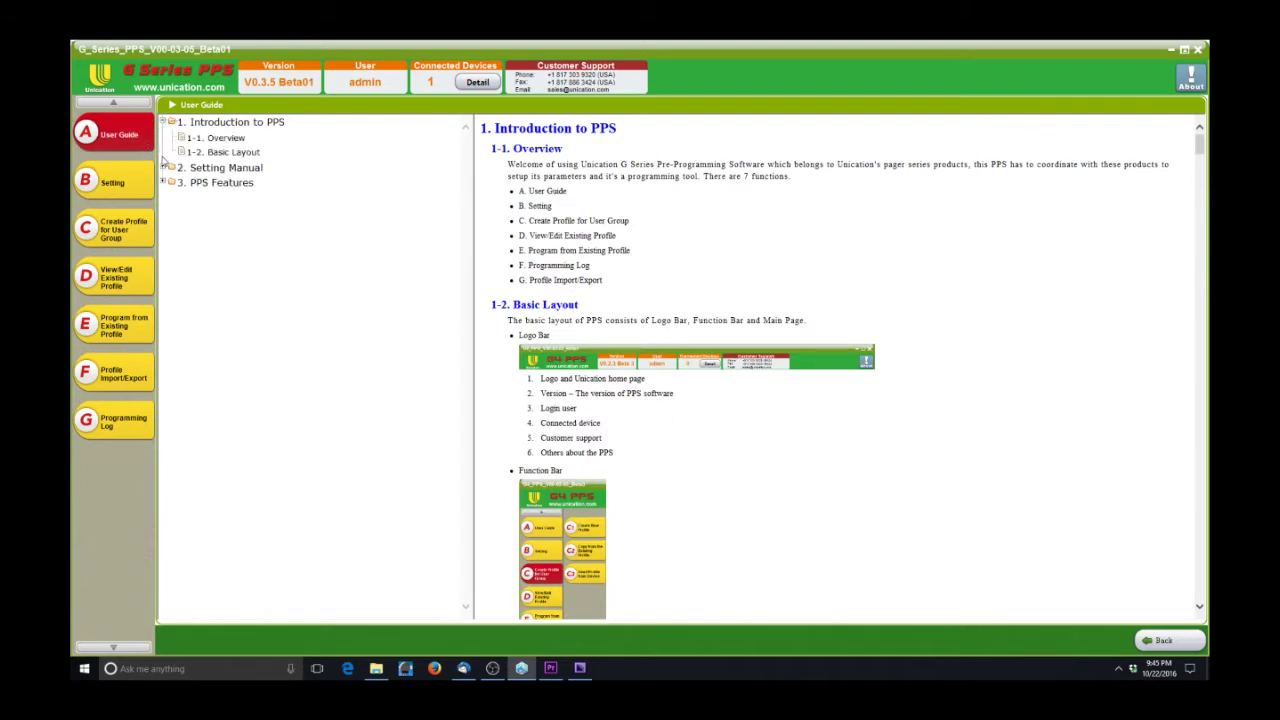
pyautogui.click(164, 168)
pyautogui.click(165, 199)
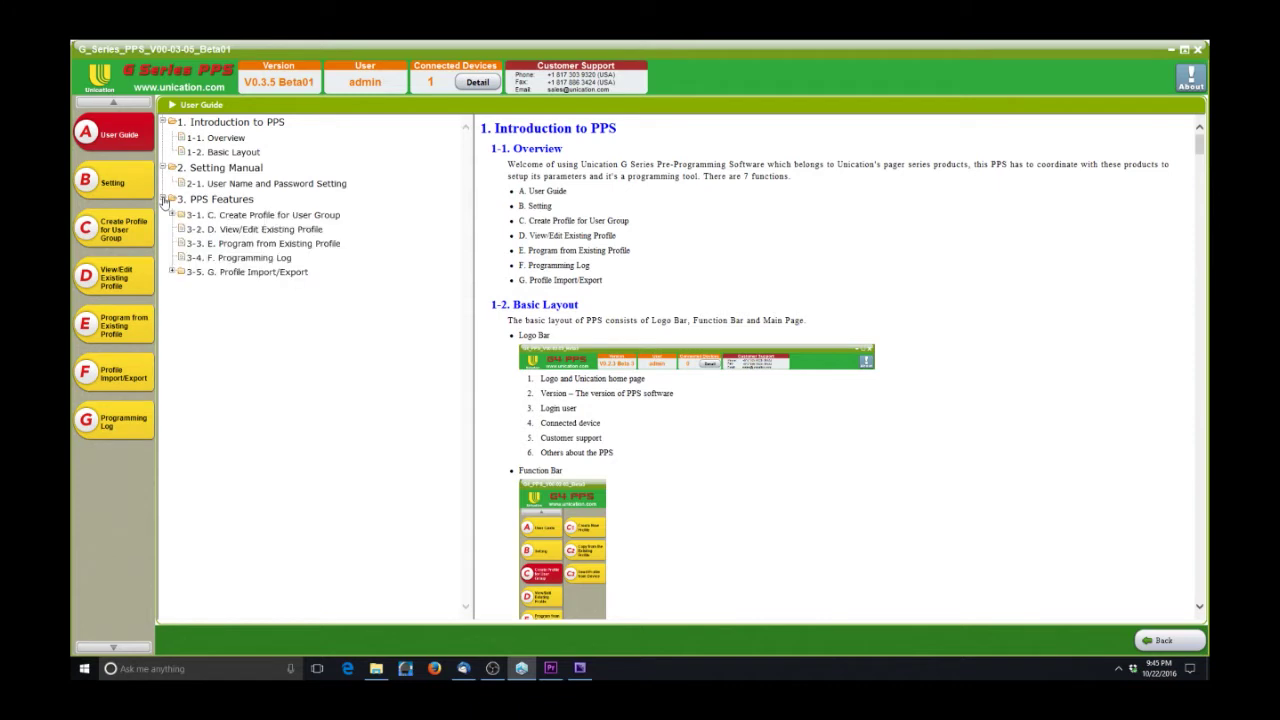
pyautogui.click(172, 215)
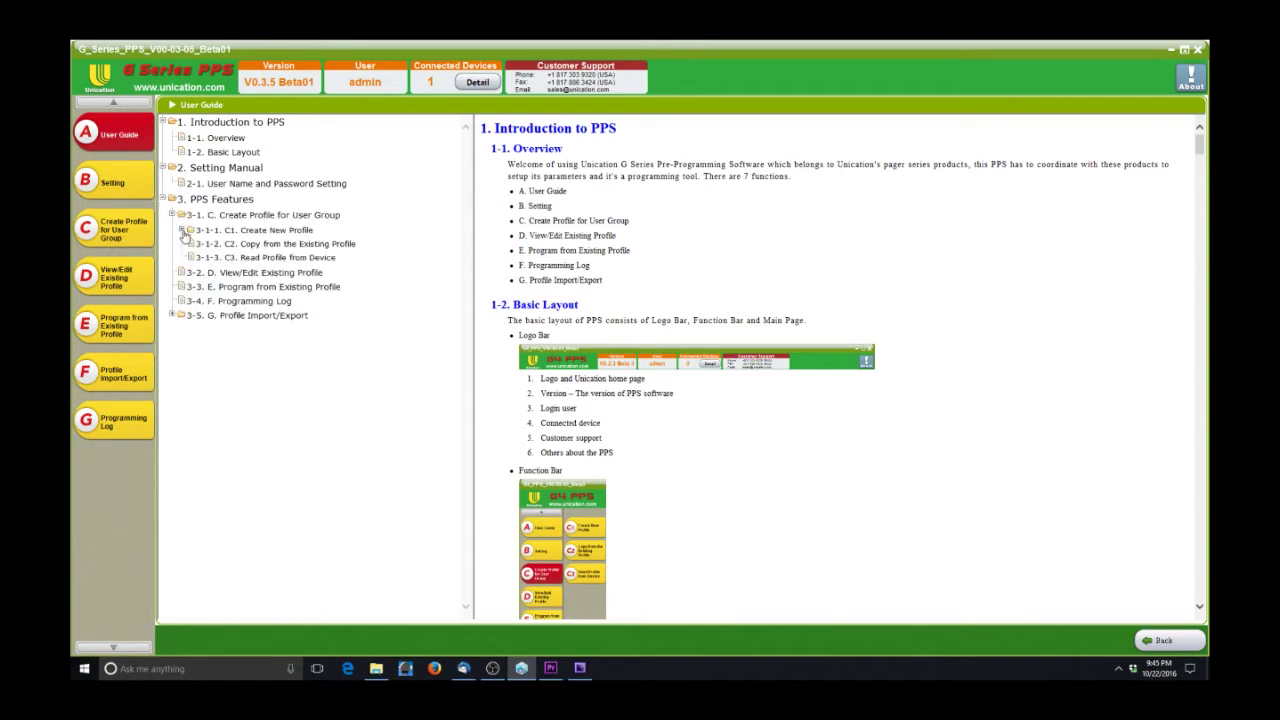
pyautogui.click(182, 231)
pyautogui.click(172, 441)
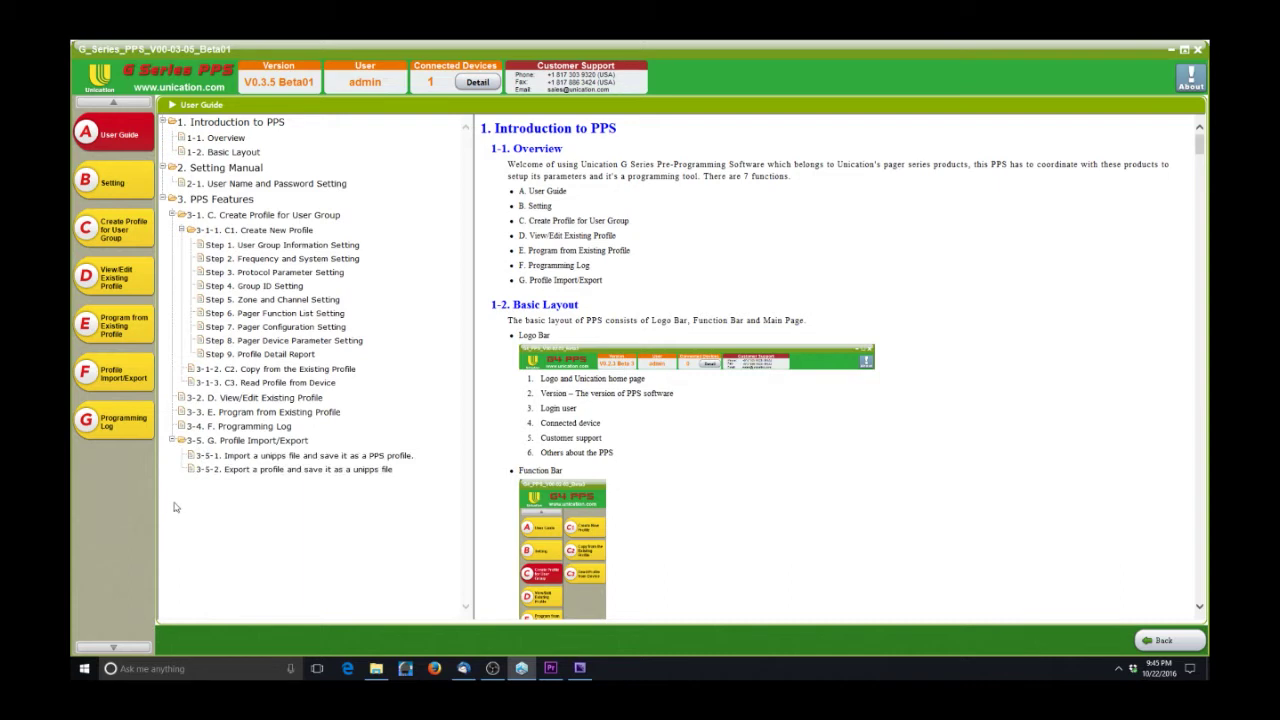
# - Show PPS Features, then section 3-5 Profile Import/Export, and scroll through it
pyautogui.click(245, 201)
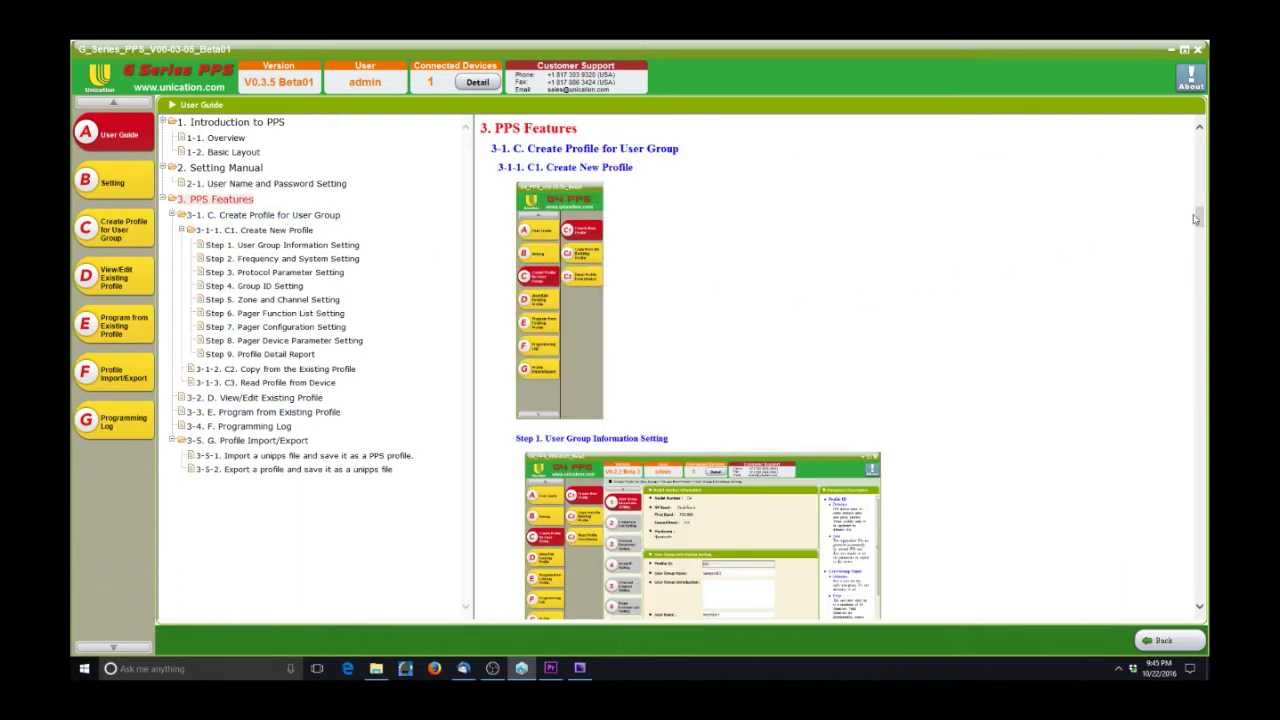
pyautogui.moveTo(1199, 218); pyautogui.dragTo(1200, 249)
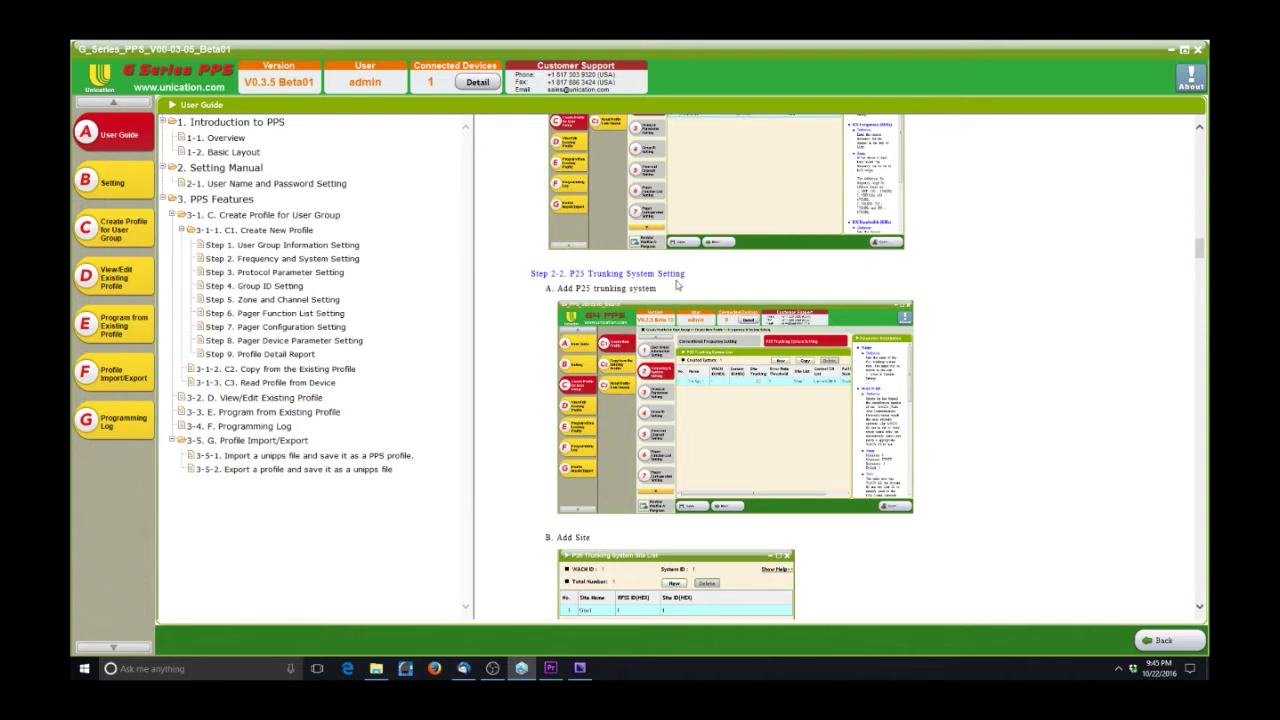
pyautogui.click(221, 443)
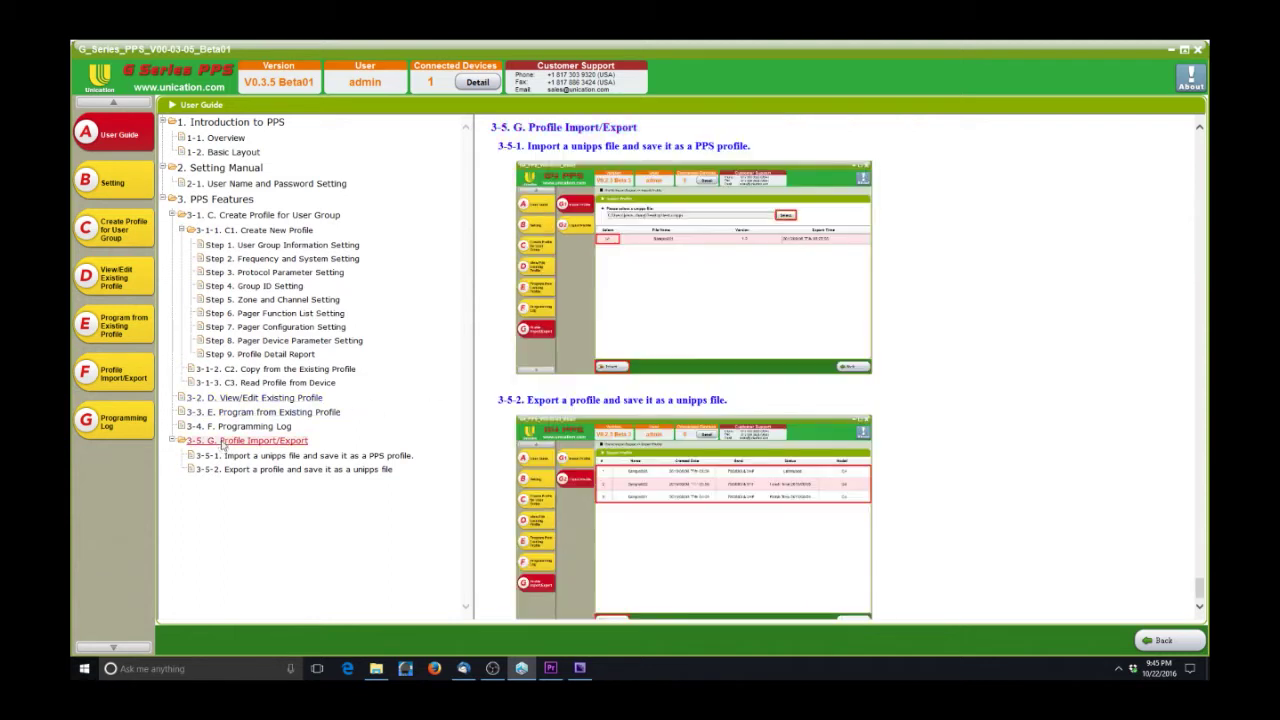
pyautogui.scroll(-1, 603, 456)
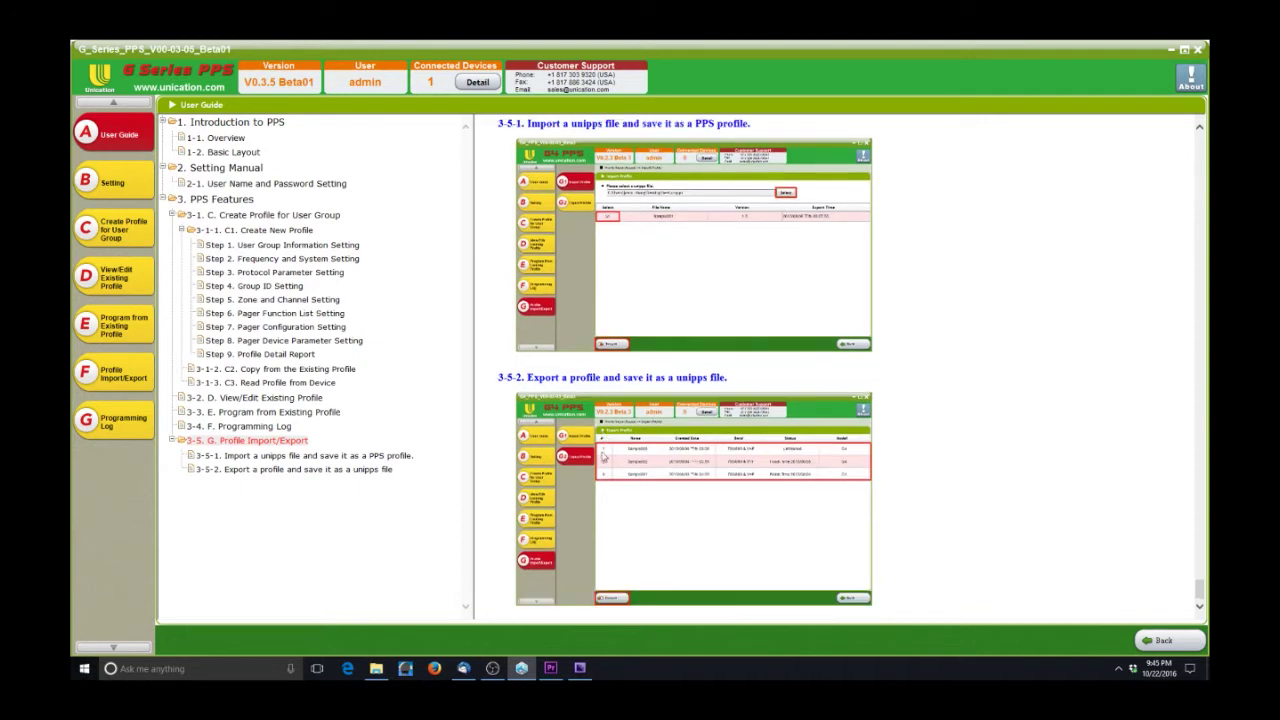
# - In the user account list, try adding a user and editing the admin password, cancelling both
pyautogui.click(119, 190)
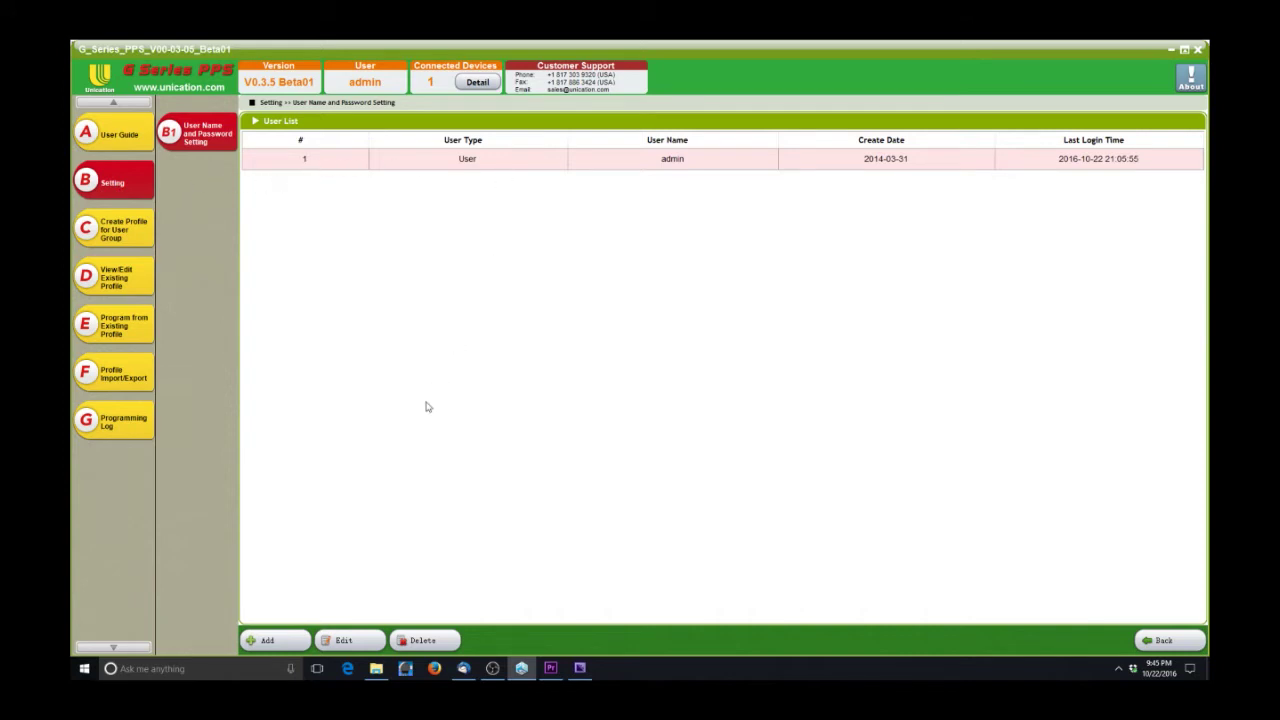
pyautogui.click(293, 642)
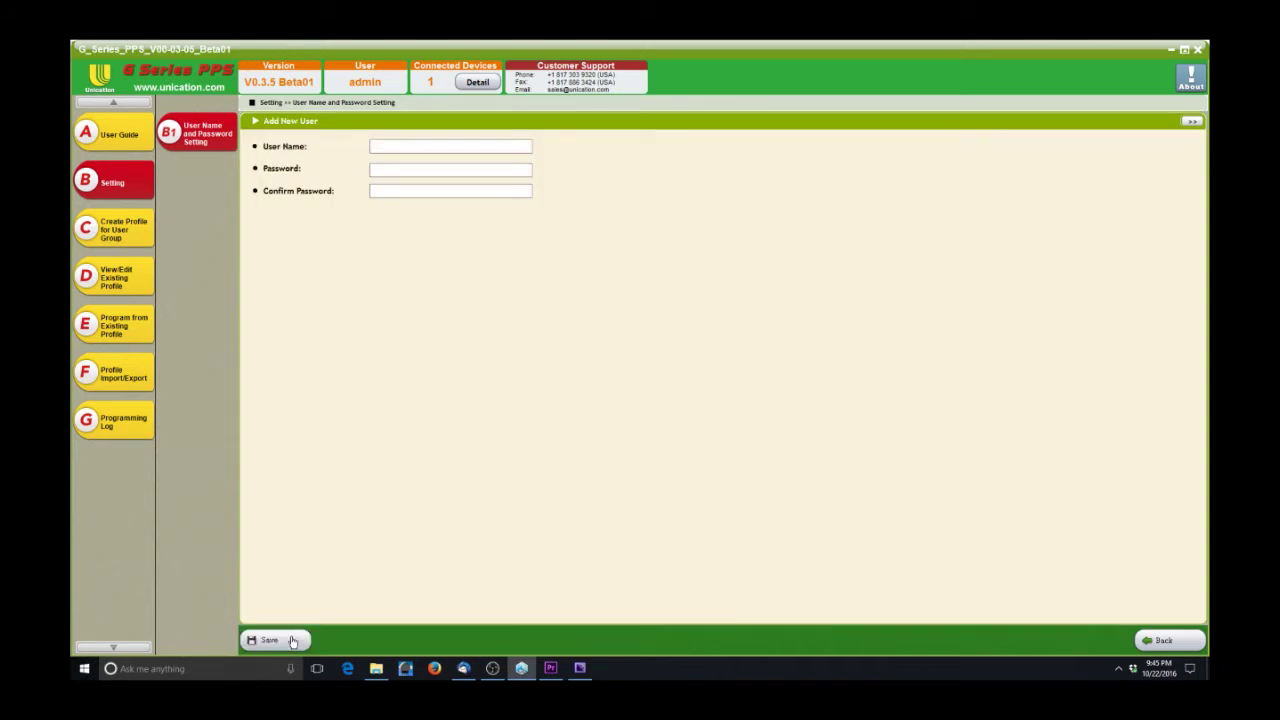
pyautogui.click(1165, 643)
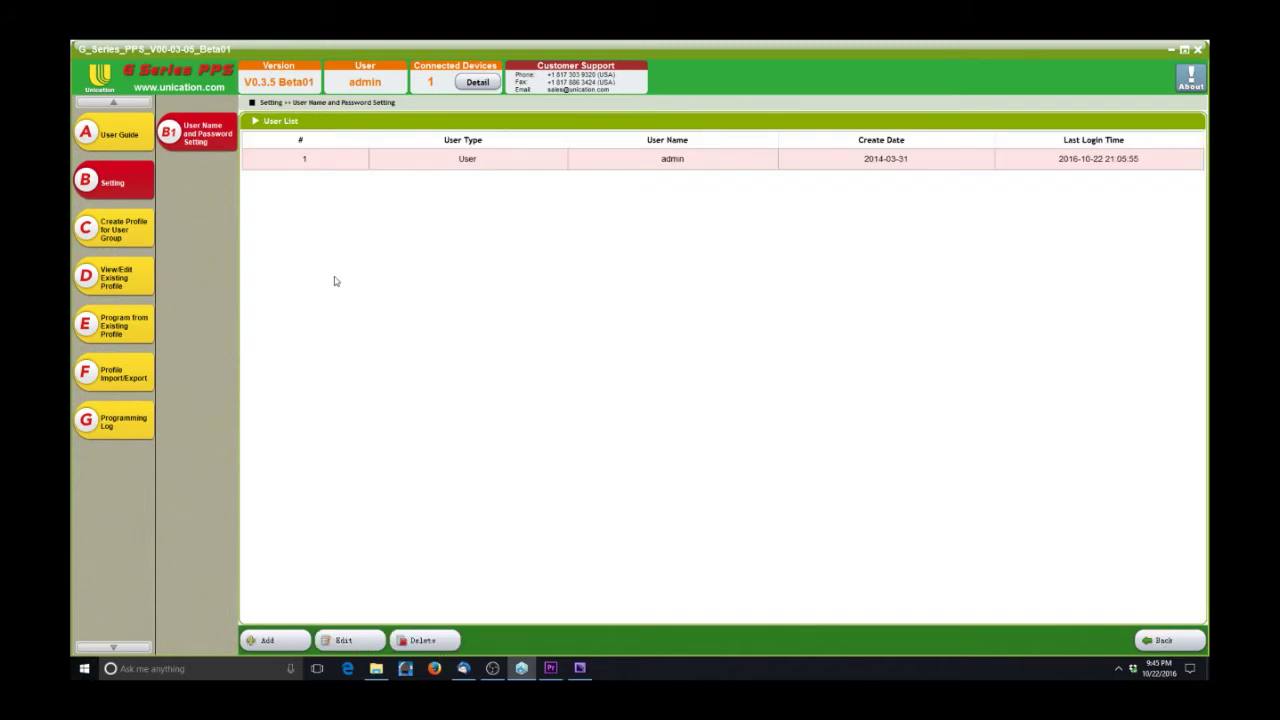
pyautogui.click(344, 640)
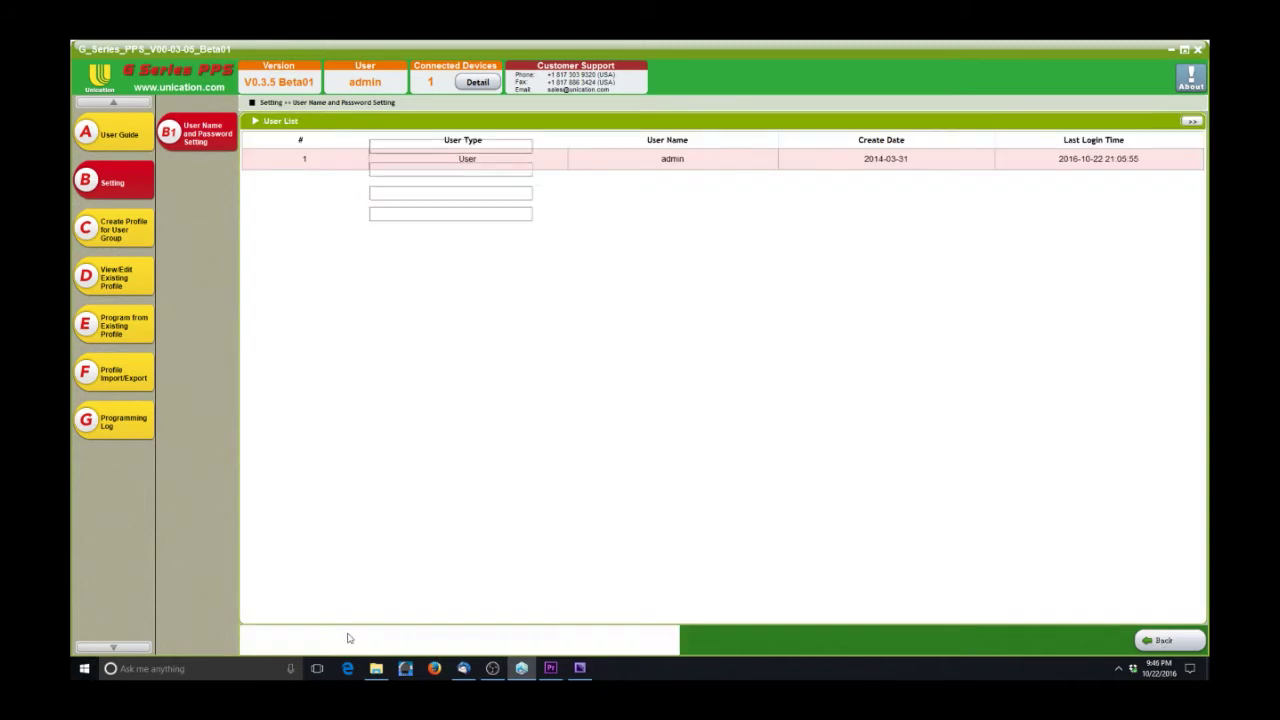
pyautogui.click(410, 172)
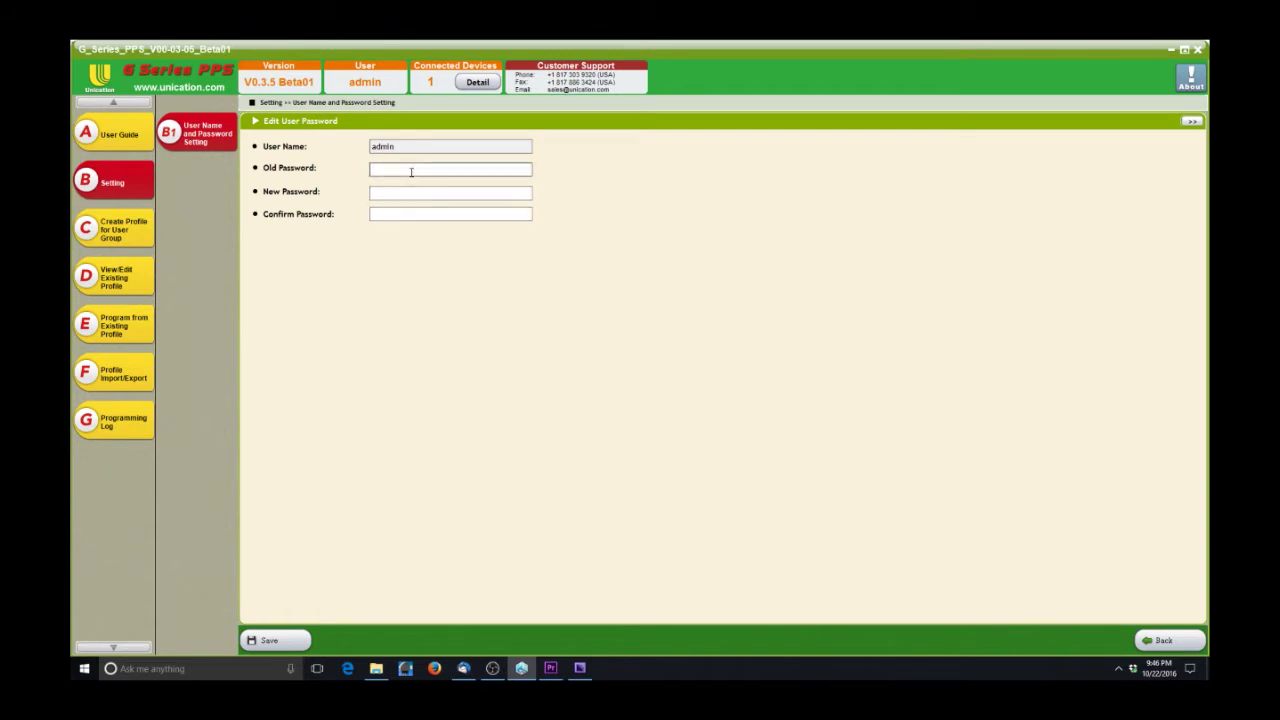
pyautogui.click(1165, 640)
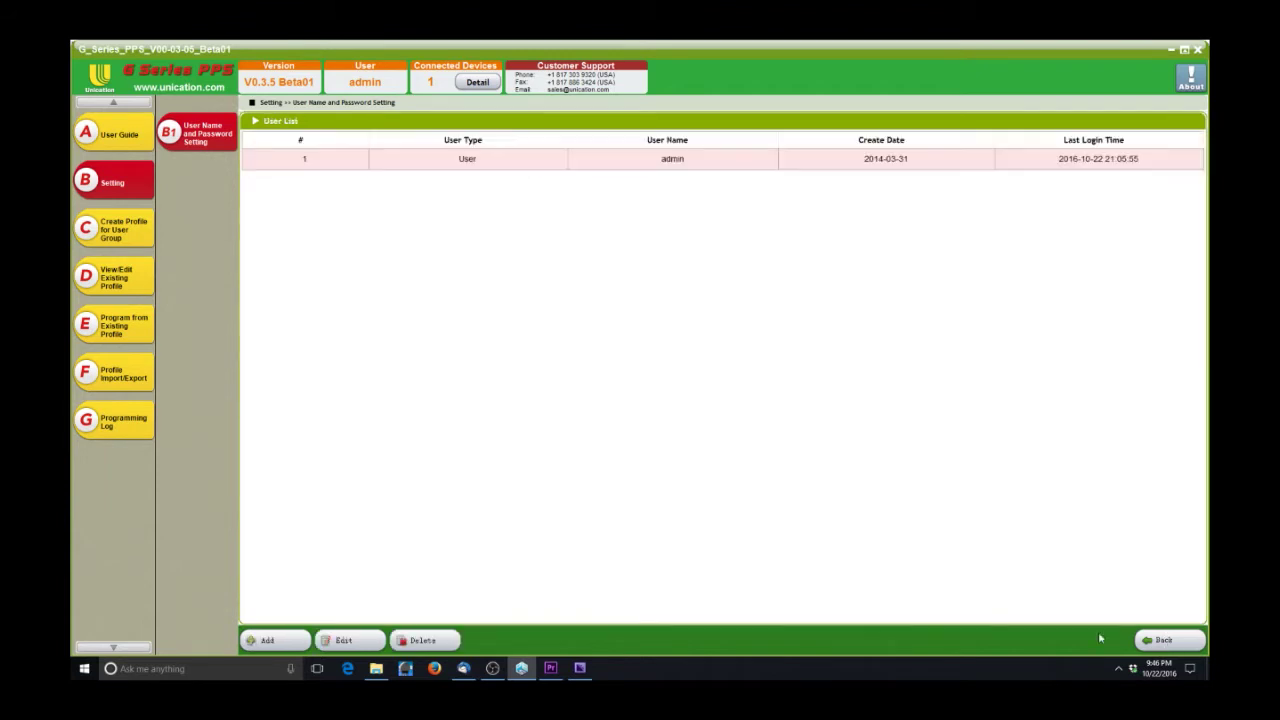
# - Add user 'new user' with a password, lengthening it after the password-length warning
pyautogui.click(268, 640)
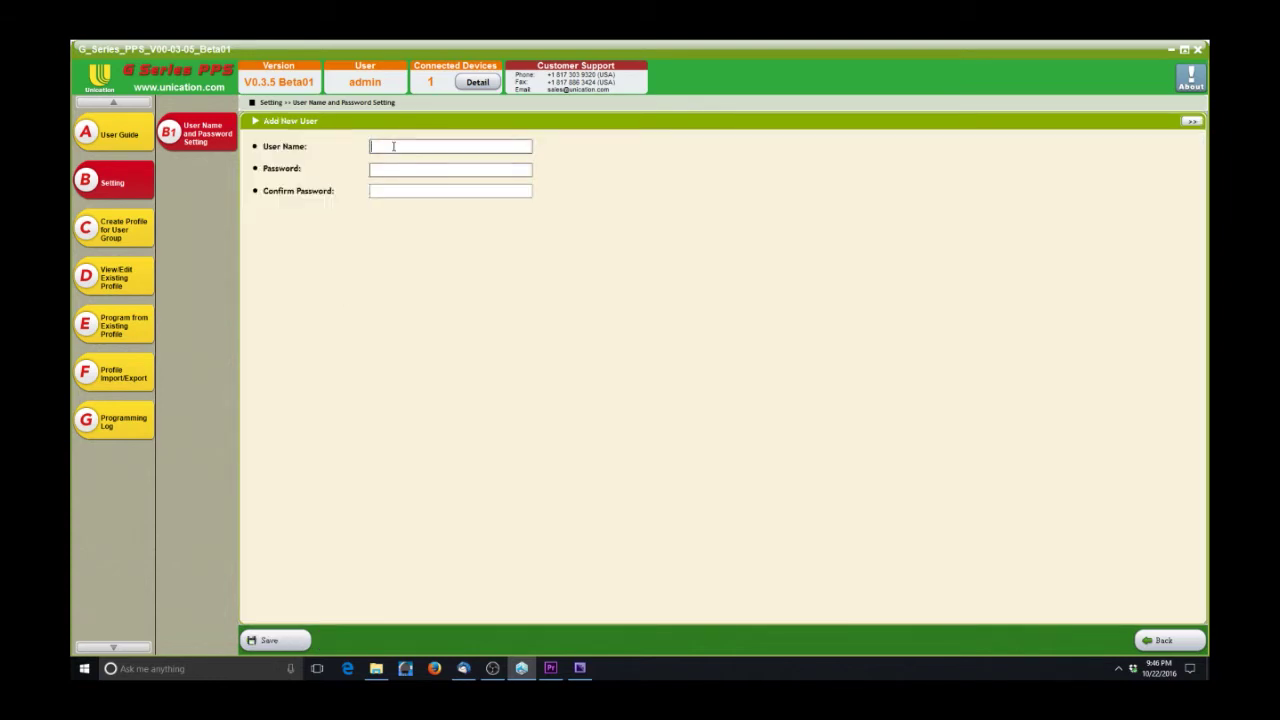
pyautogui.write('new user')
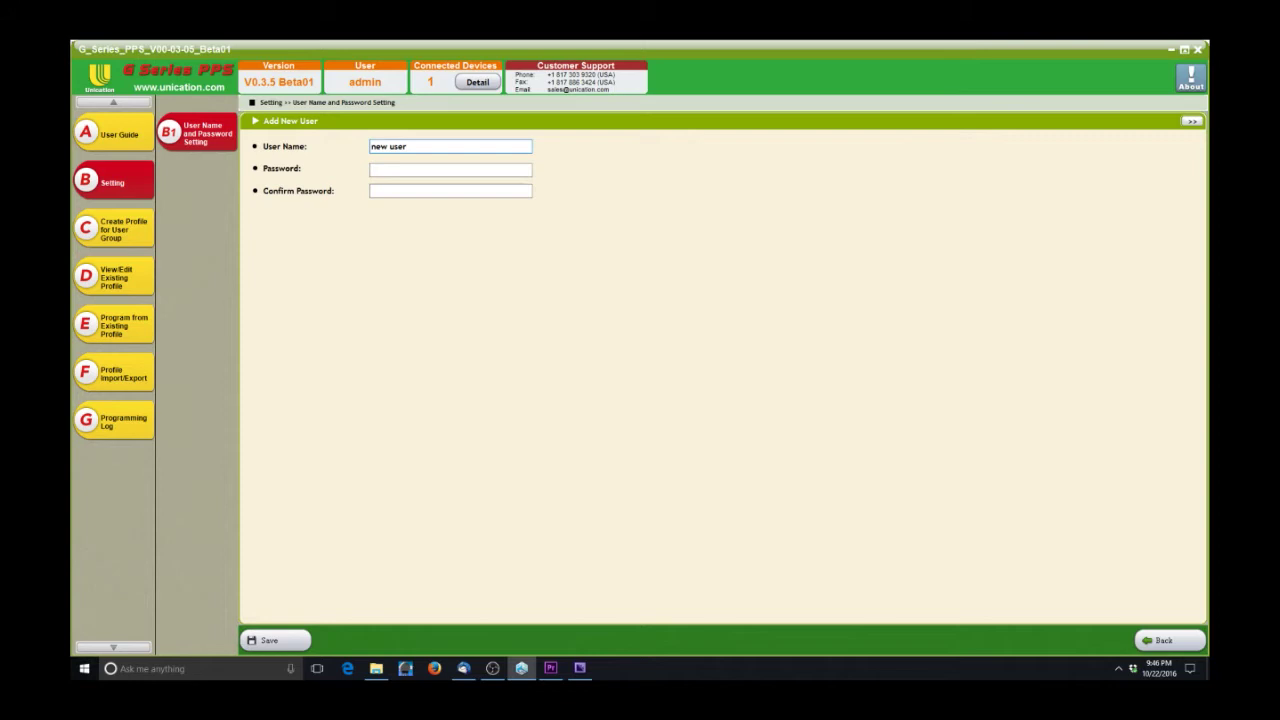
pyautogui.press('Tab')
pyautogui.write('12341234')
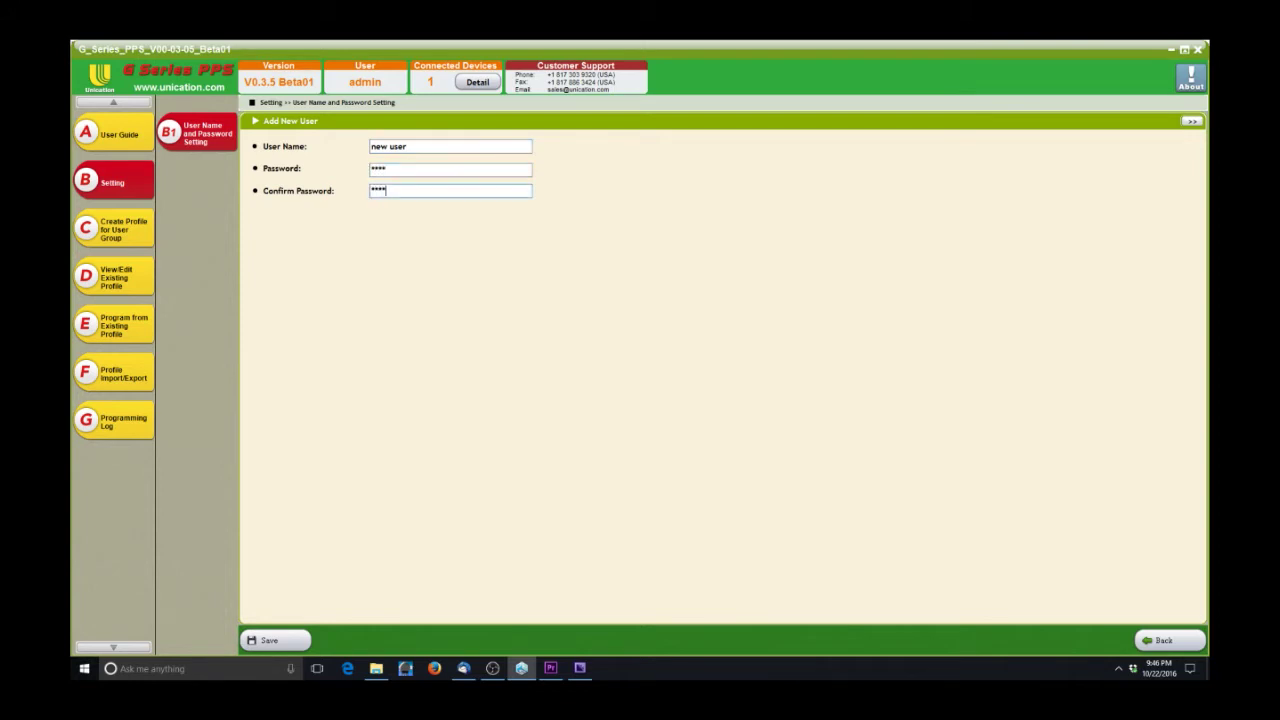
pyautogui.click(273, 643)
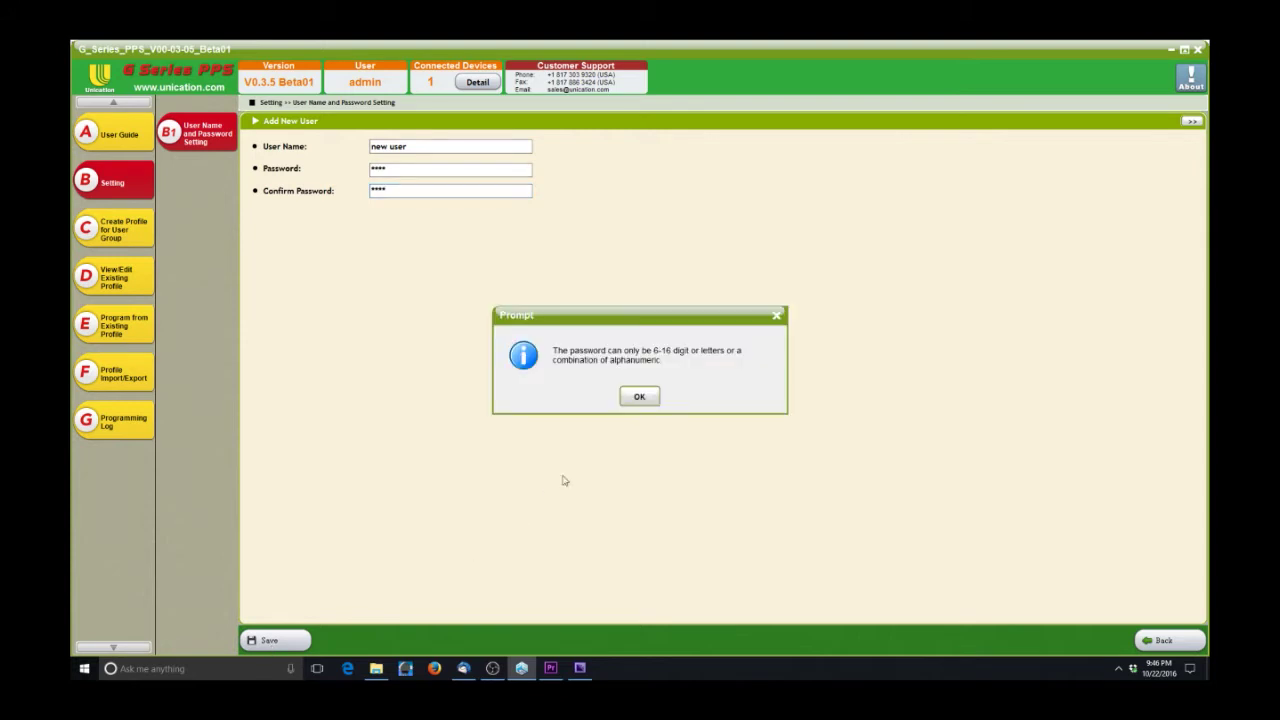
pyautogui.click(639, 397)
pyautogui.click(423, 170)
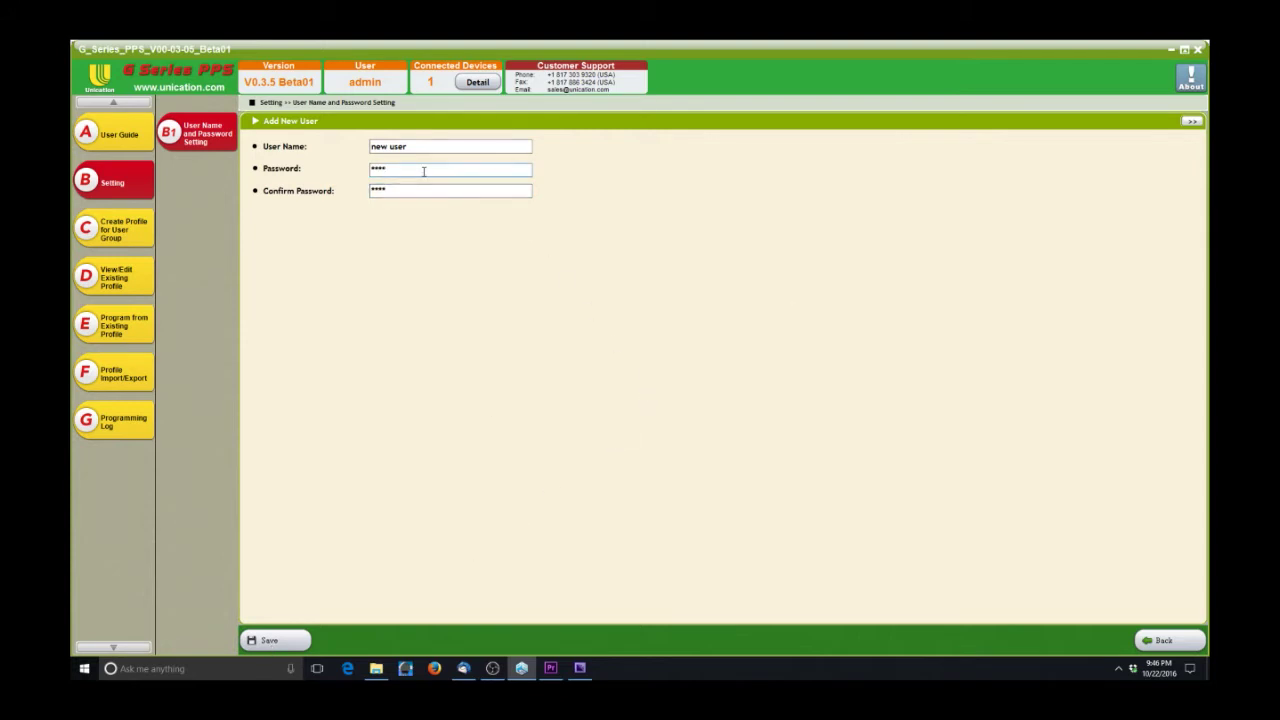
pyautogui.write('5678')
pyautogui.click(105, 224)
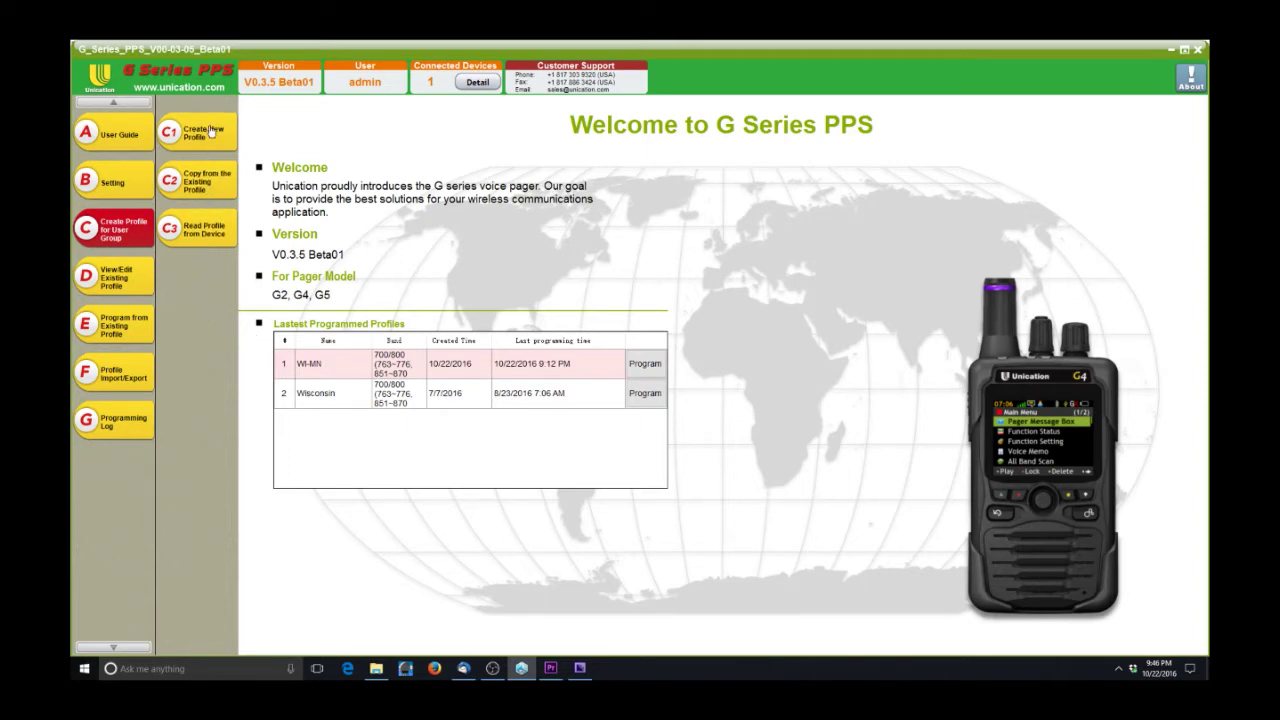
# - Start a new profile, trying G5B64BF-SXVXEN1401UNI before settling on model G2B33BF-VBXXEN2501UNI
pyautogui.click(211, 131)
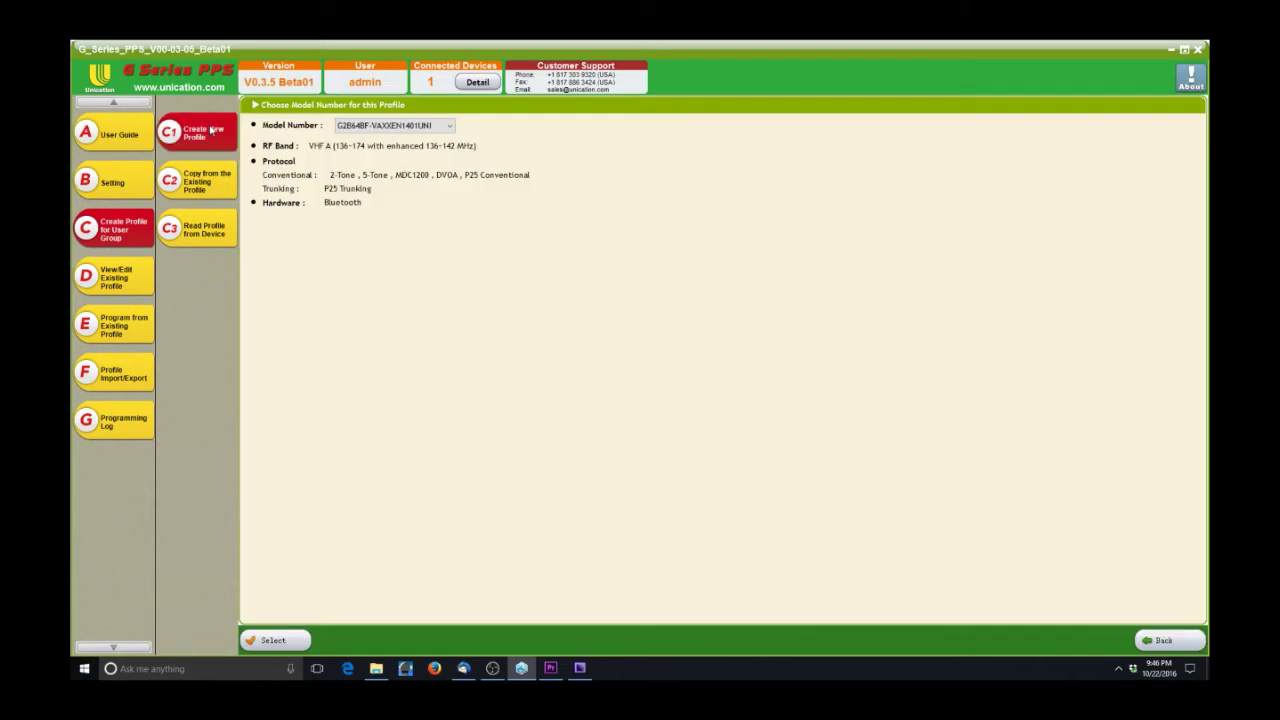
pyautogui.click(360, 126)
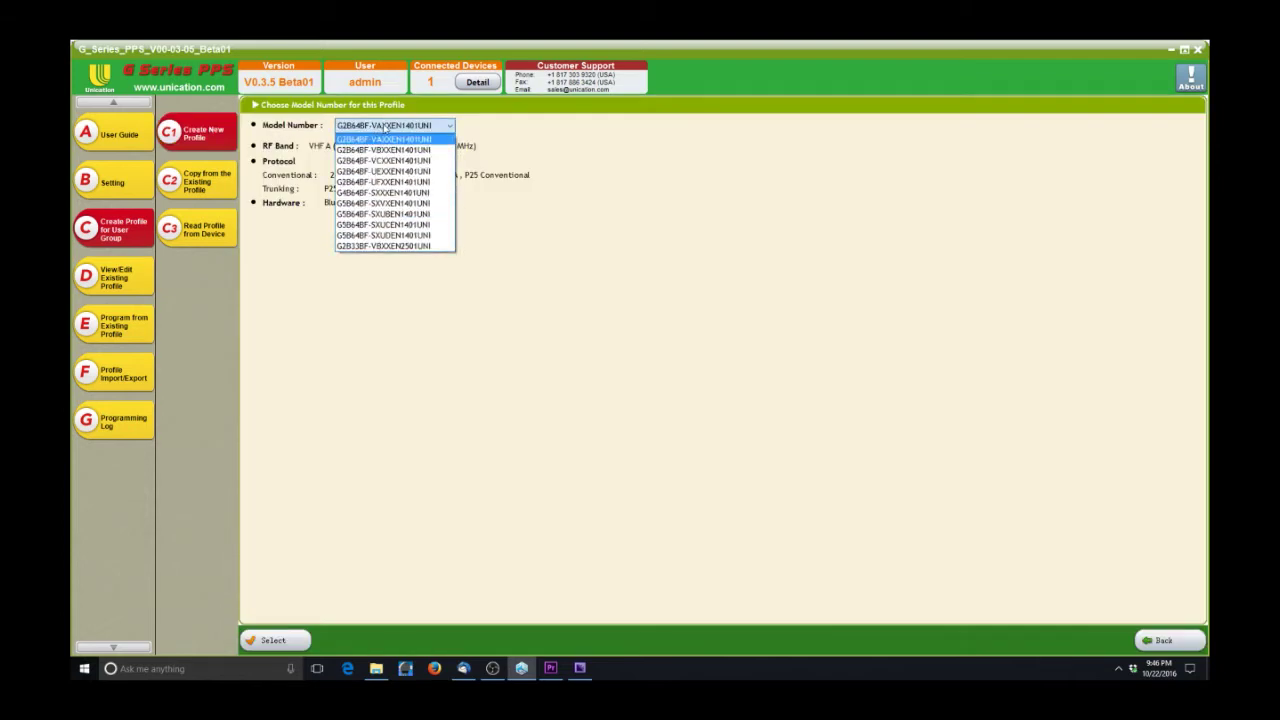
pyautogui.click(423, 204)
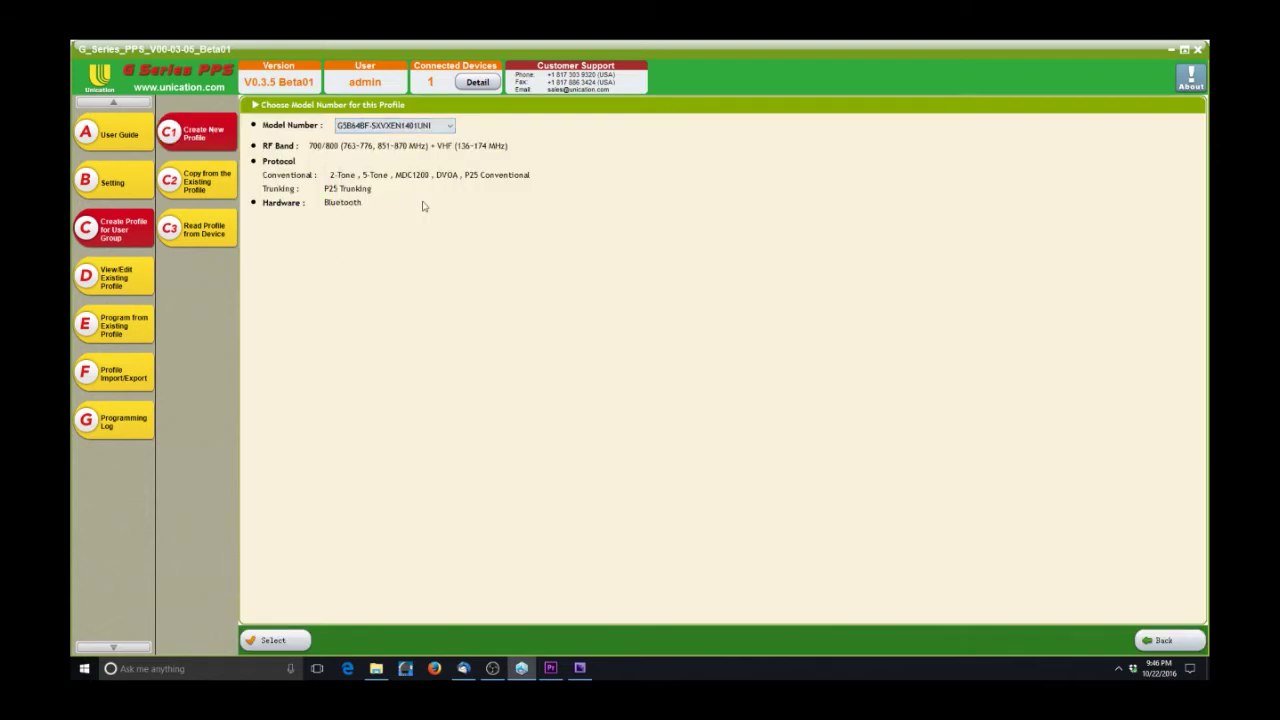
pyautogui.click(449, 126)
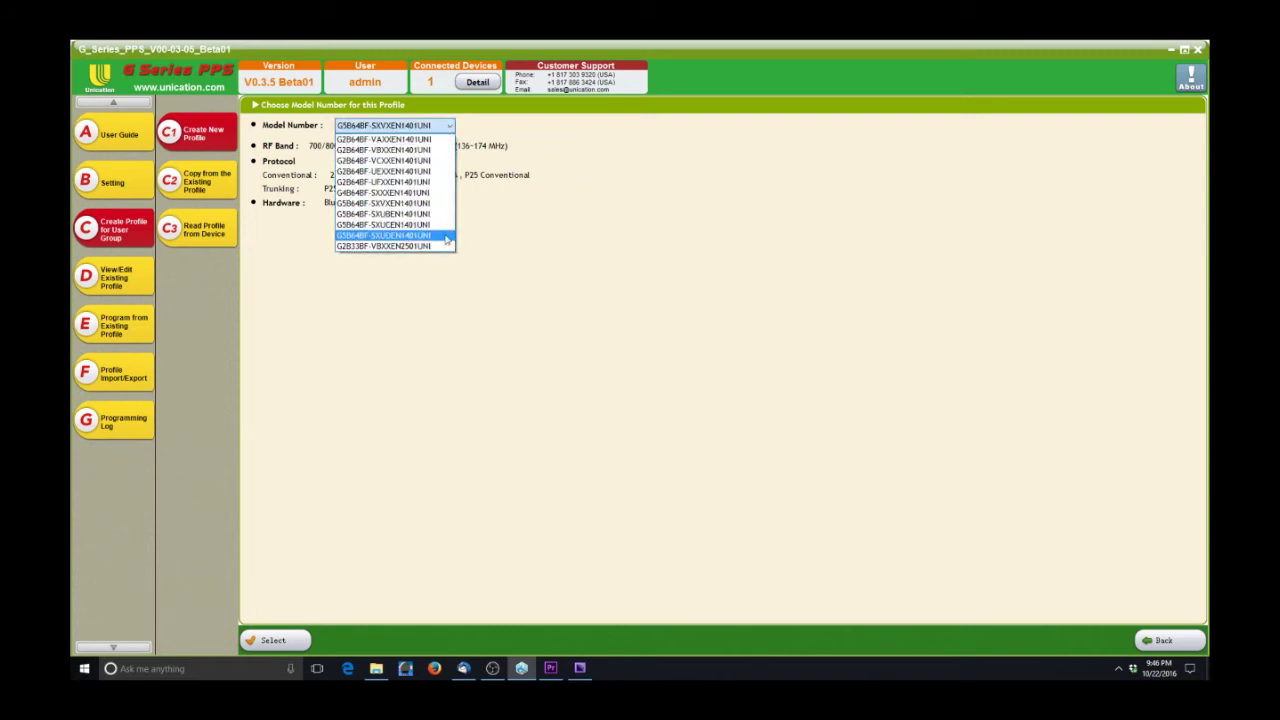
pyautogui.click(443, 246)
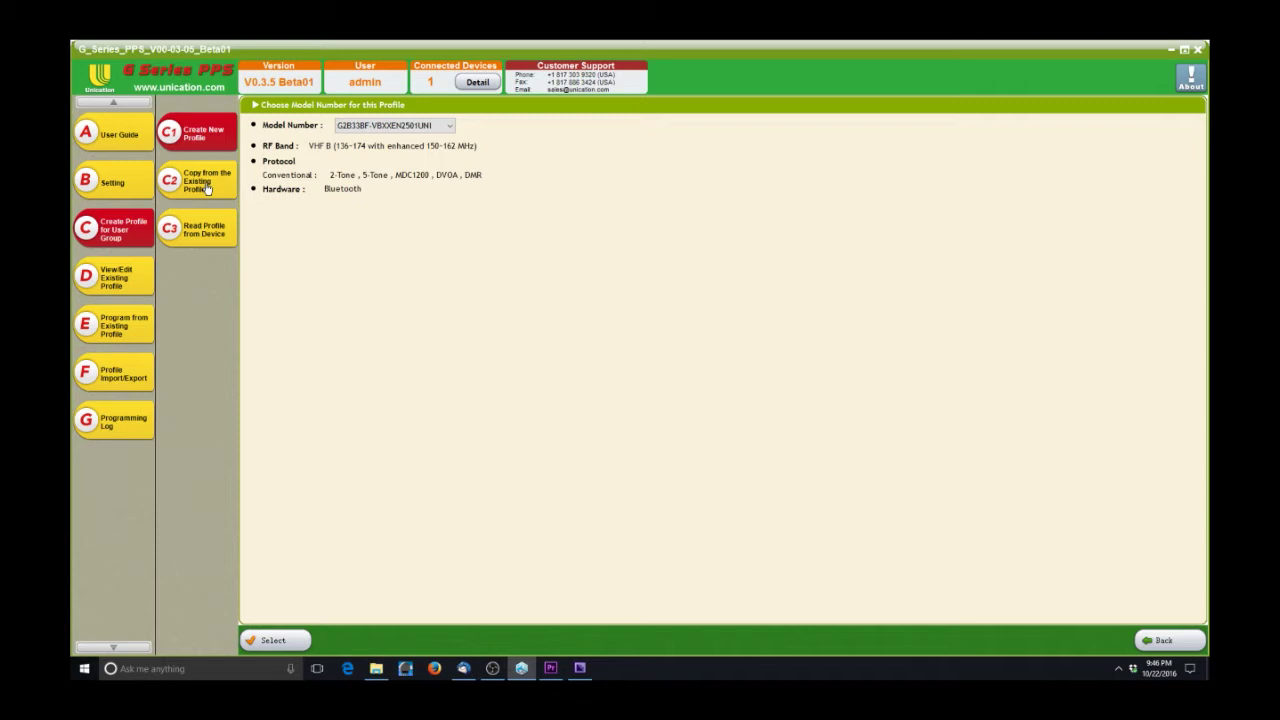
pyautogui.click(207, 189)
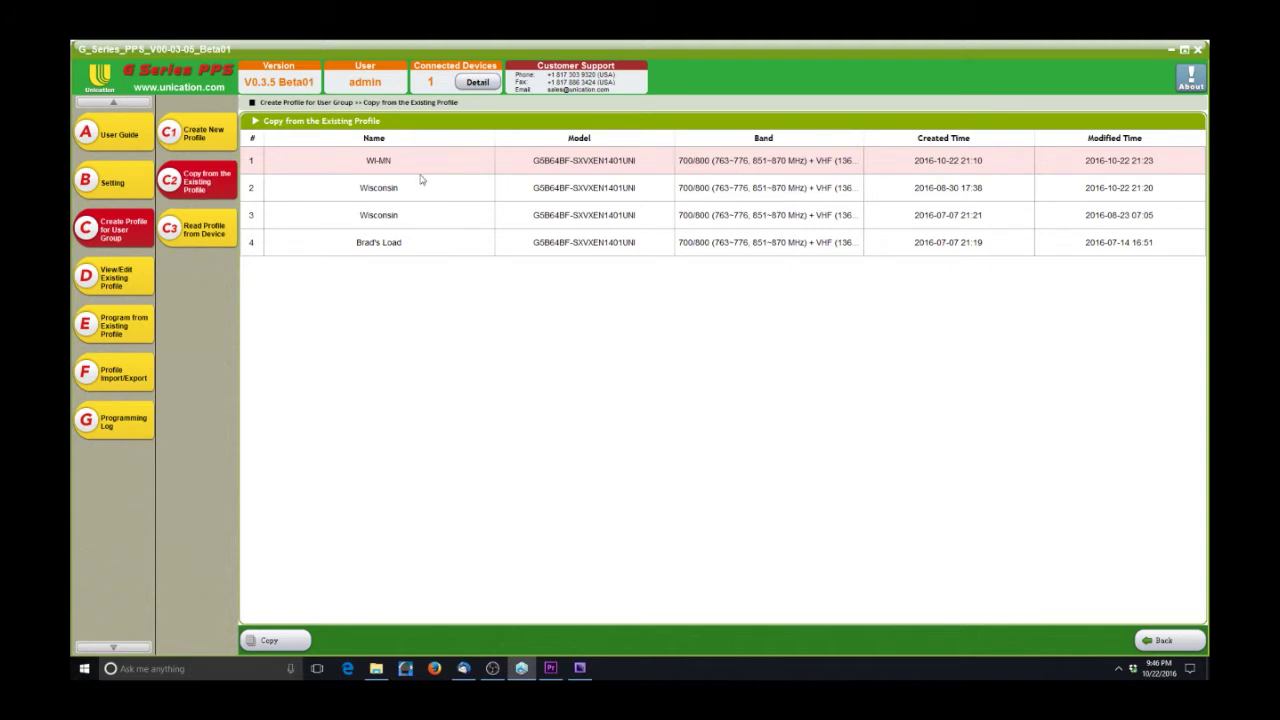
# - Sort profiles by name and copy Brad's Load as the new profile Brad's Loa_New
pyautogui.click(316, 218)
pyautogui.click(334, 139)
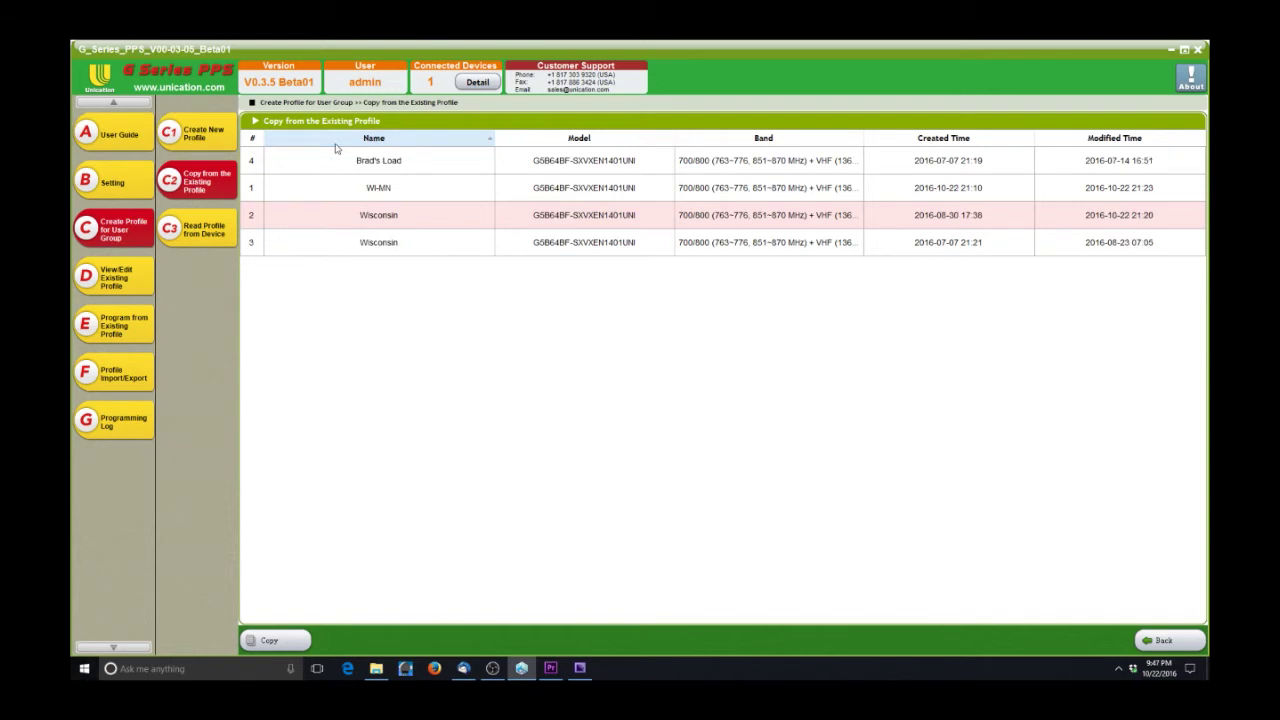
pyautogui.click(338, 139)
pyautogui.click(344, 242)
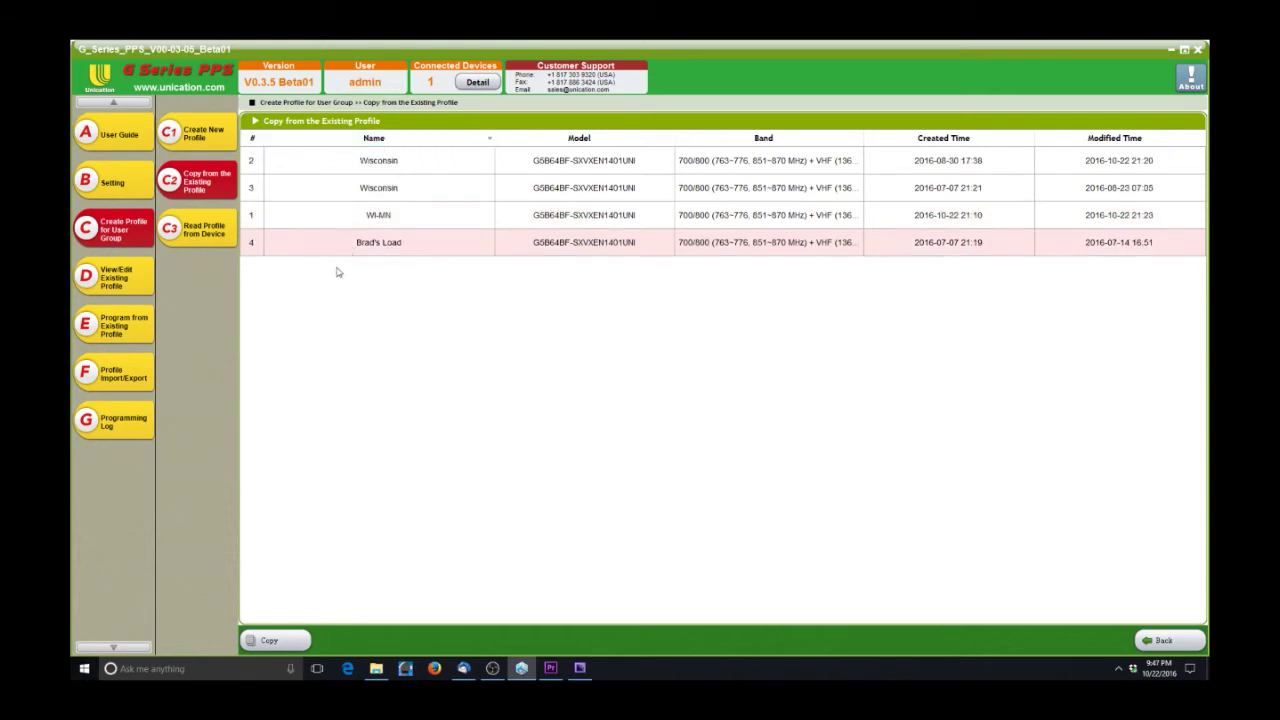
pyautogui.click(275, 641)
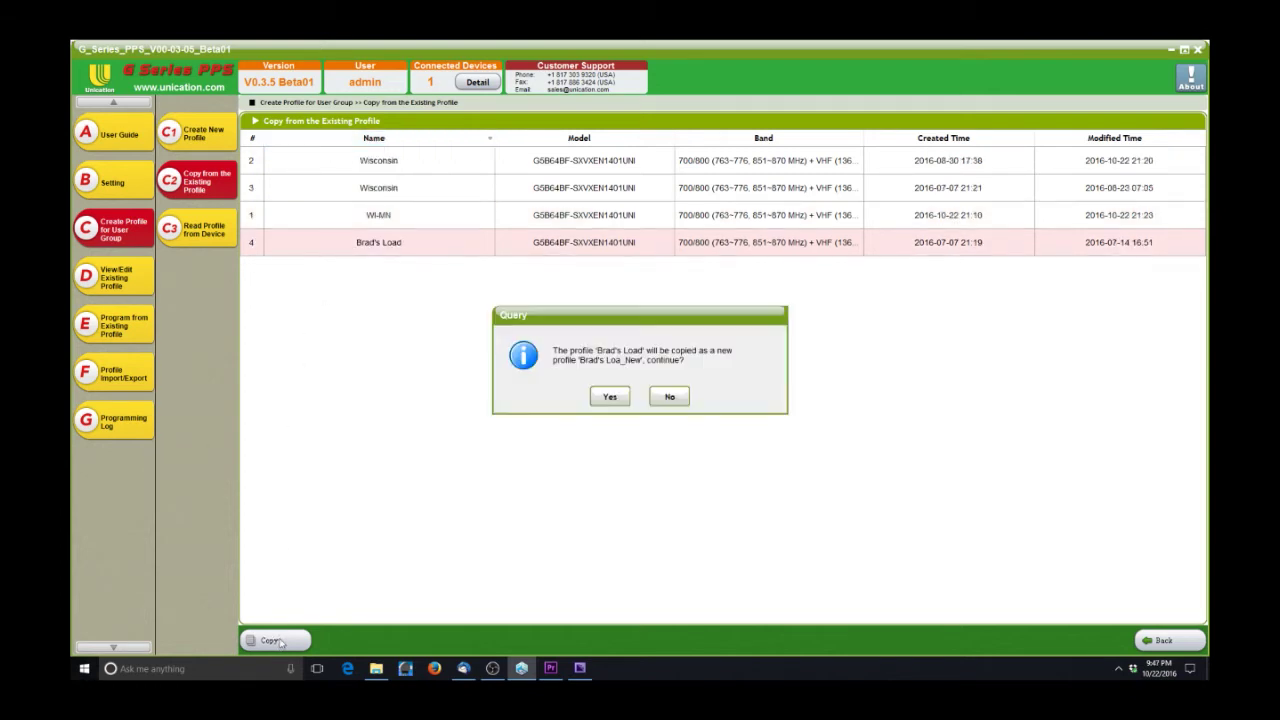
pyautogui.click(610, 398)
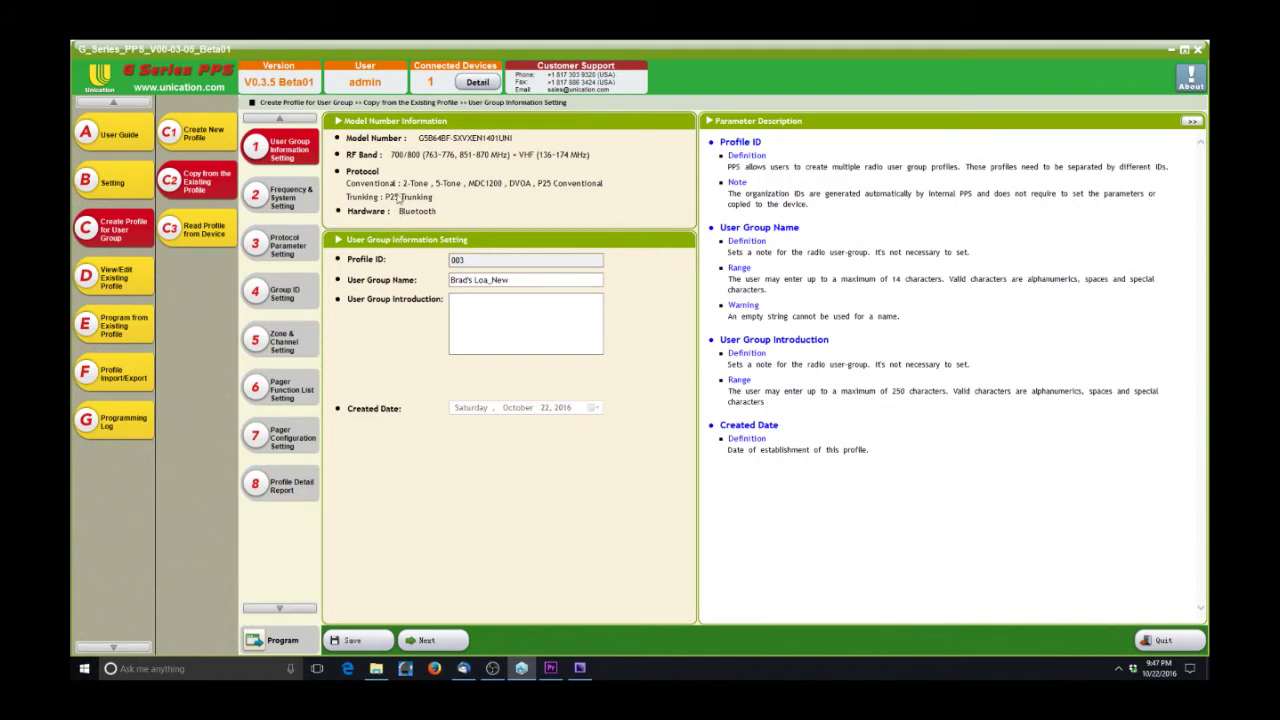
pyautogui.click(1165, 641)
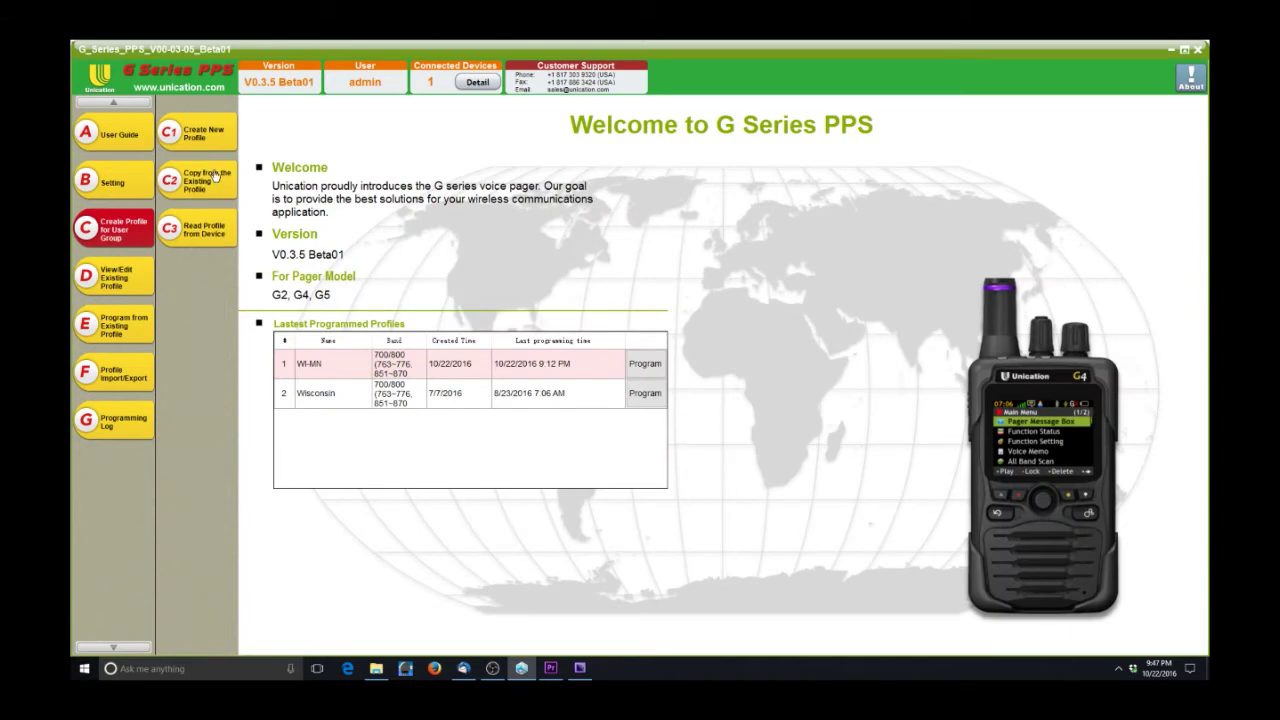
pyautogui.click(214, 176)
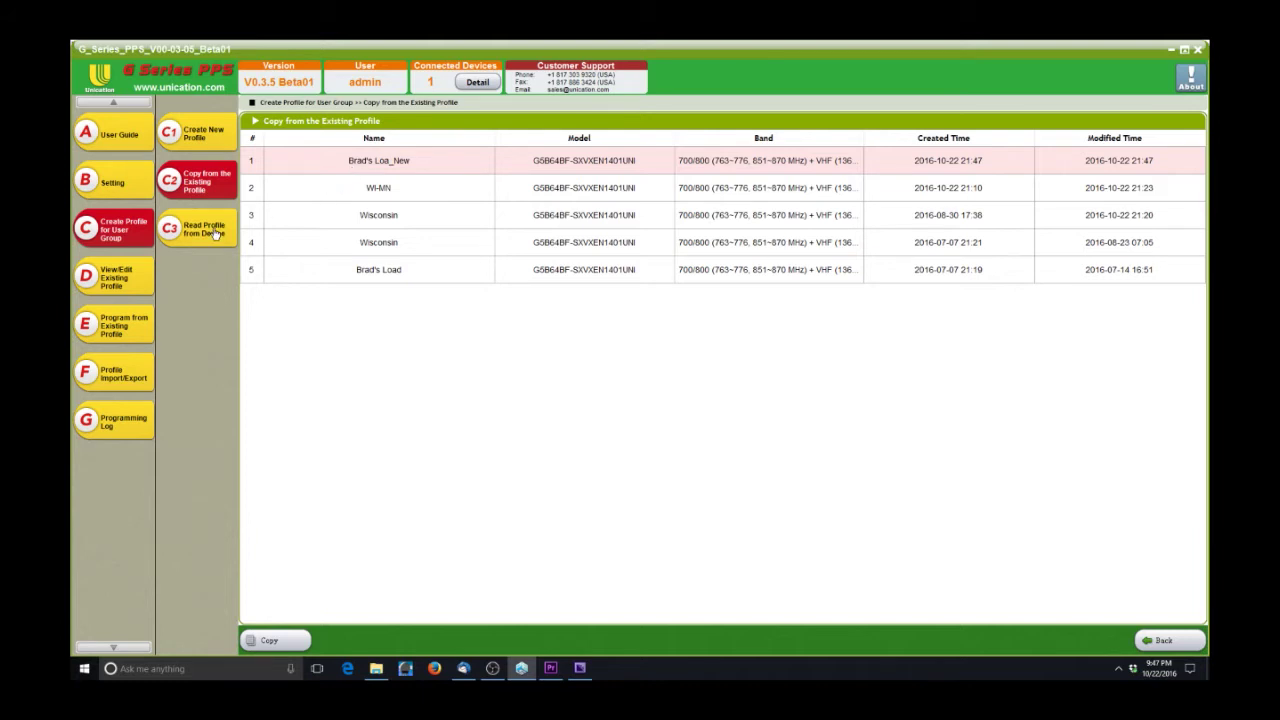
pyautogui.click(215, 233)
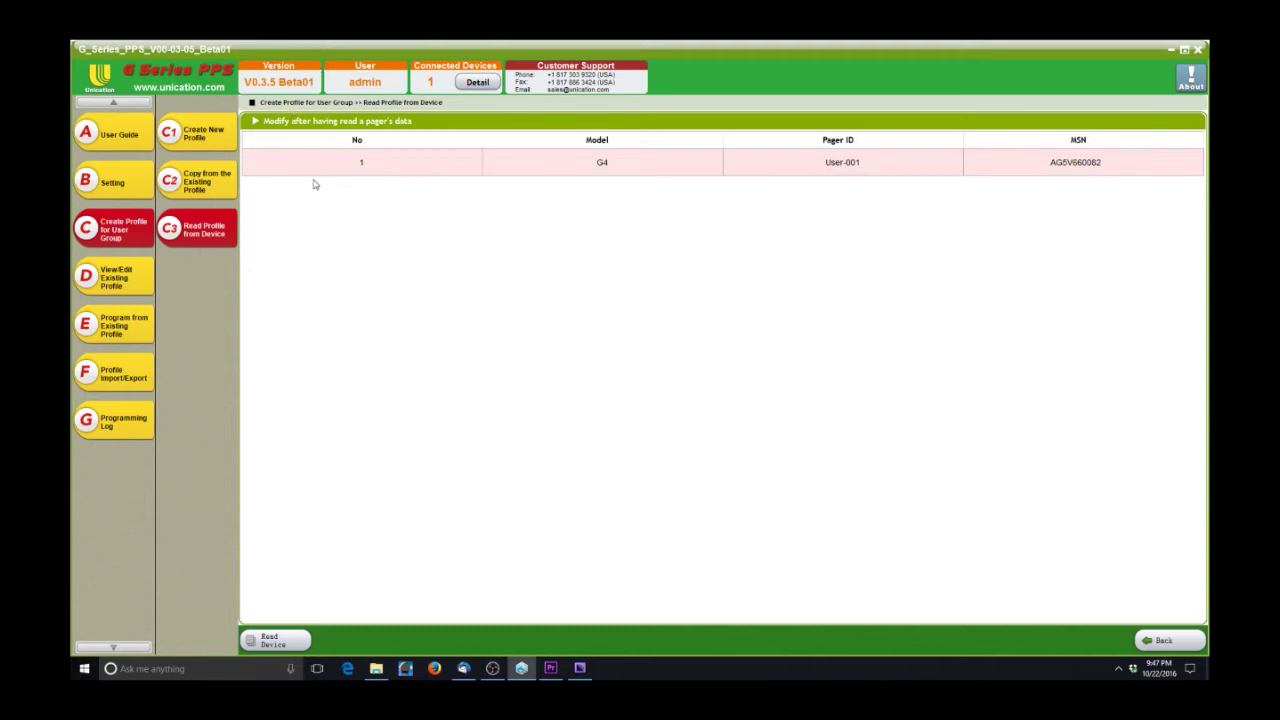
# - Read the connected G4 pager's profile, then cancel importing because WI-MN already exists
pyautogui.click(287, 645)
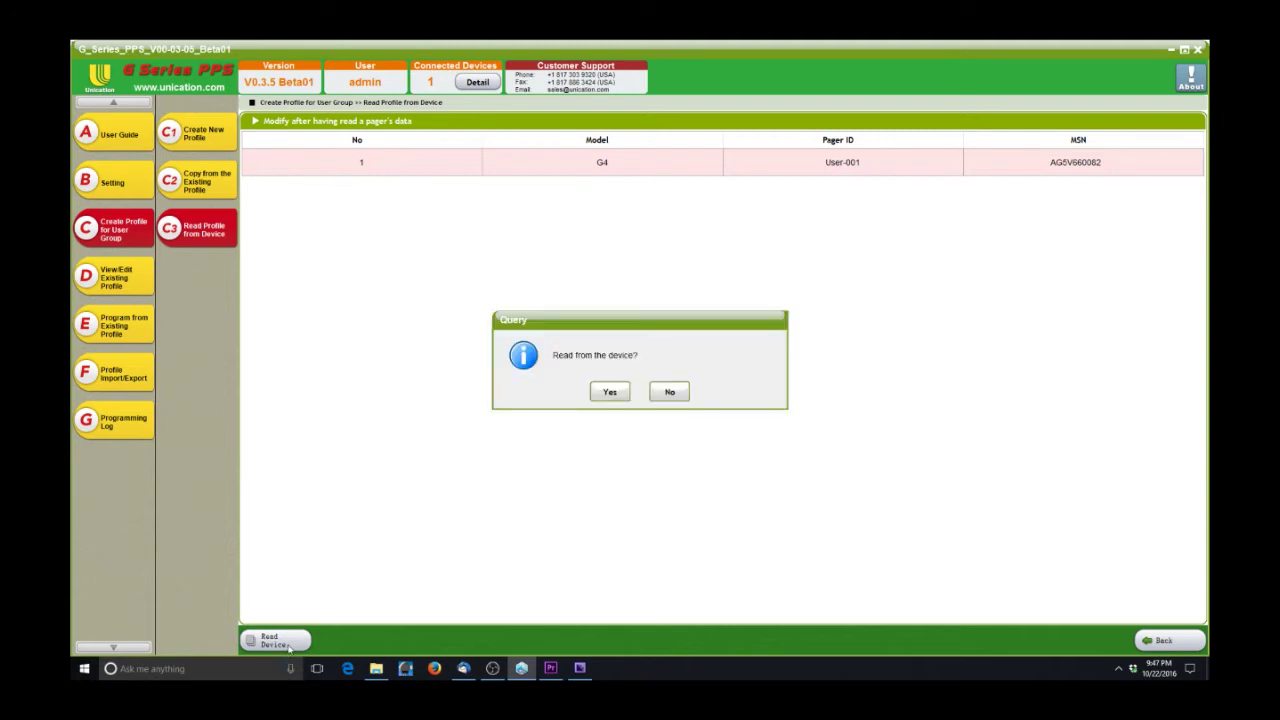
pyautogui.click(610, 391)
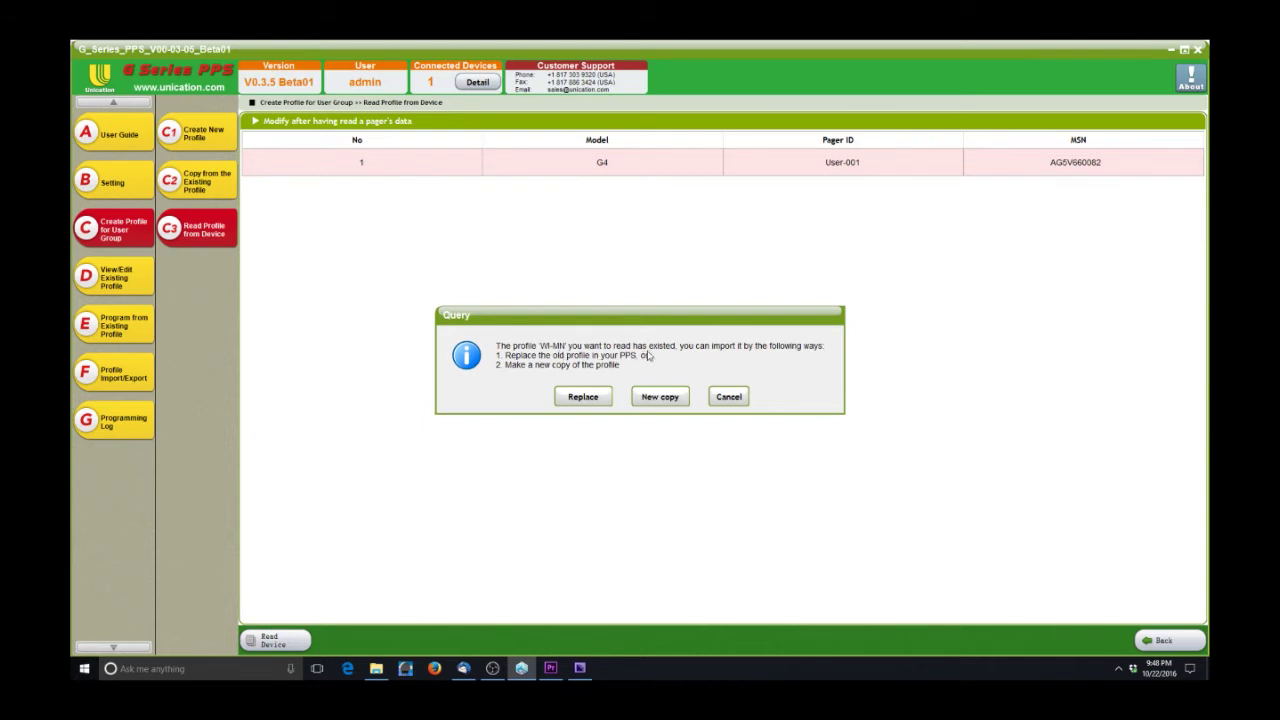
pyautogui.click(729, 398)
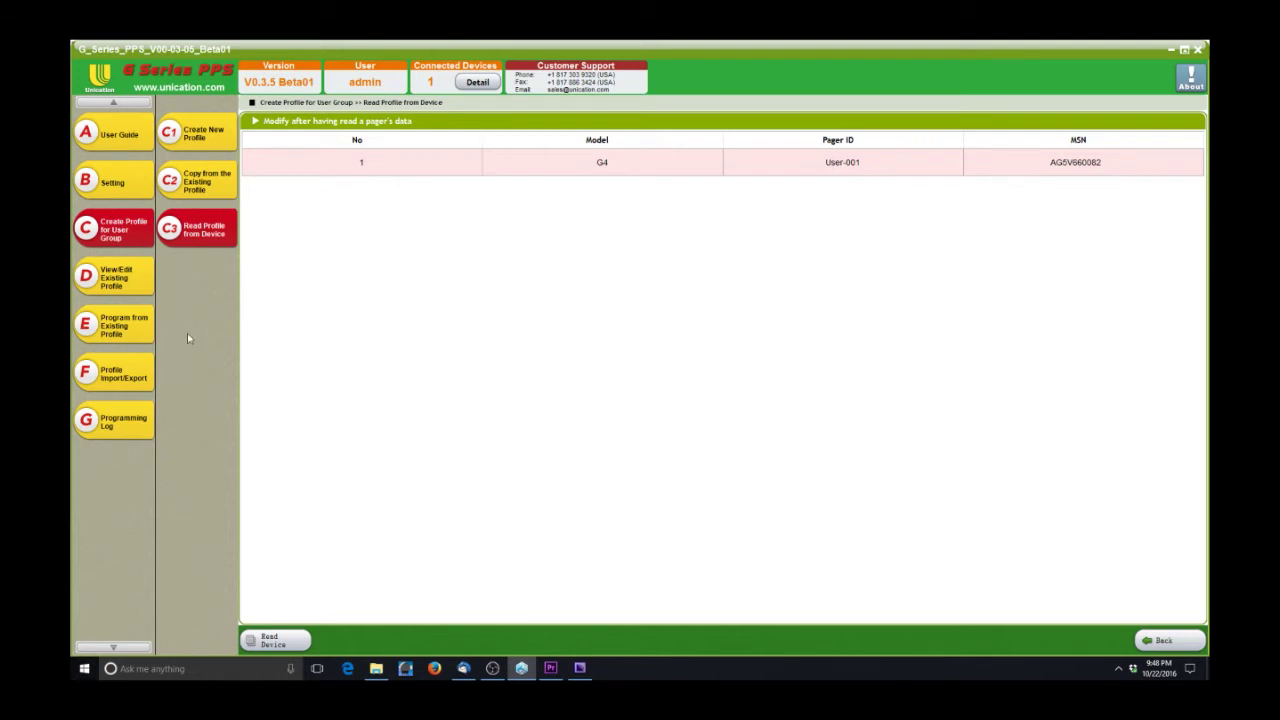
pyautogui.click(117, 286)
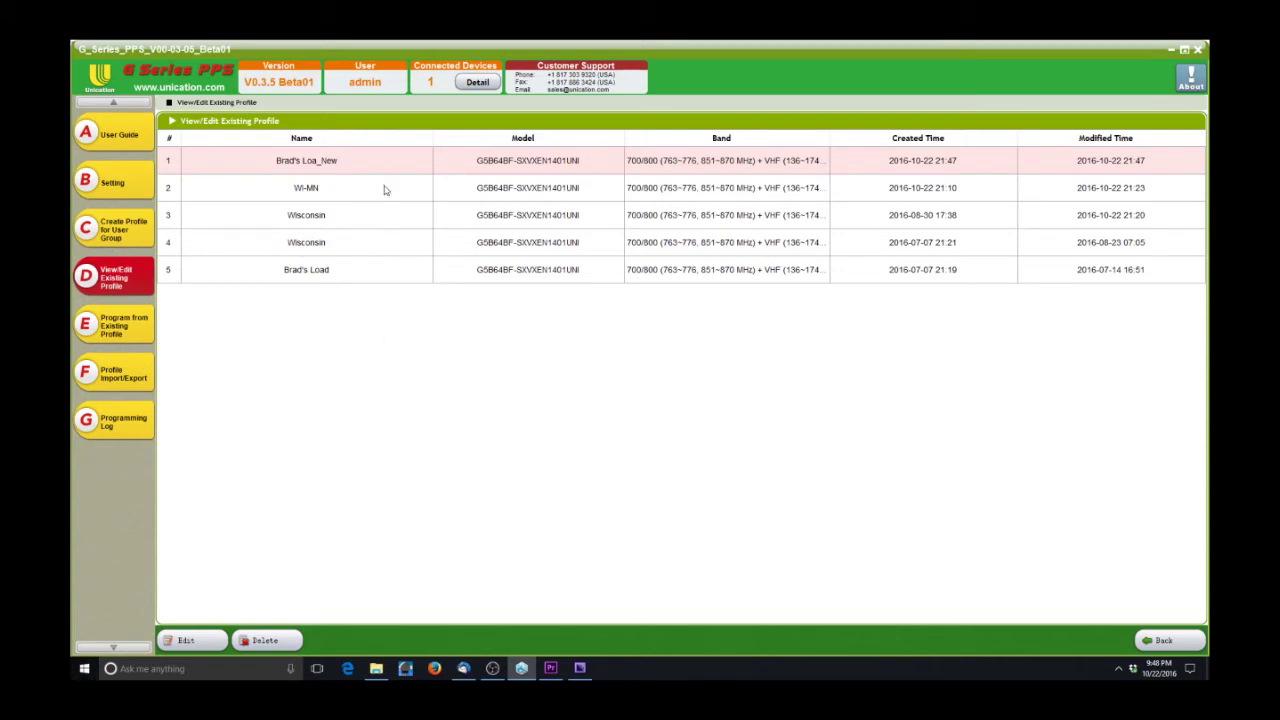
# - Browse the Wisconsin, Brad's Load and WI-MN rows, then open Brad's Loa_New (profile ID 003) for editing
pyautogui.click(373, 216)
pyautogui.click(377, 269)
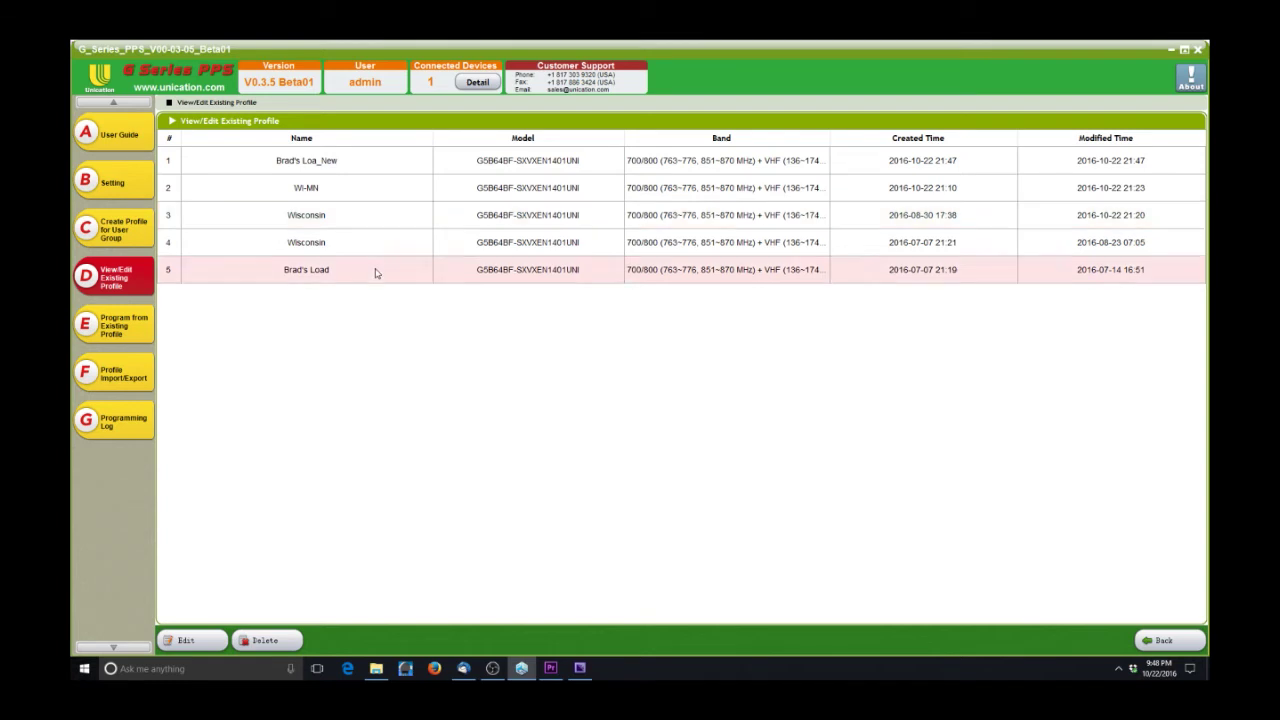
pyautogui.click(377, 245)
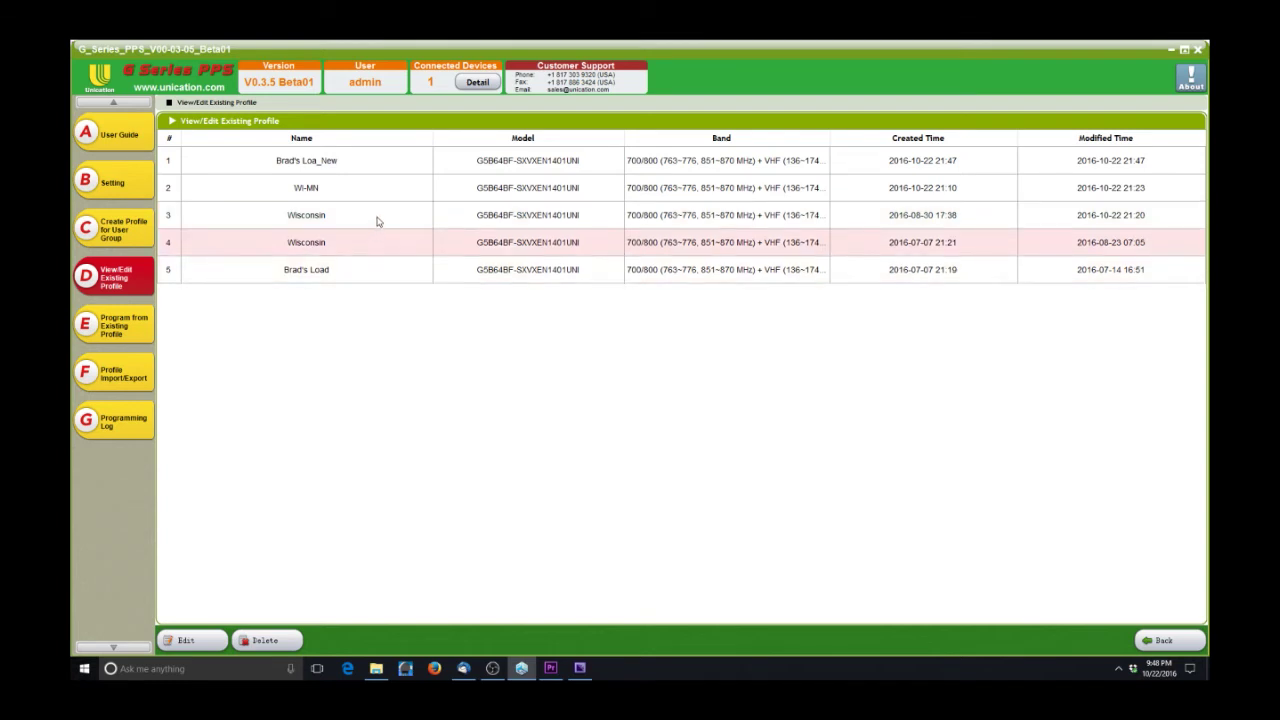
pyautogui.click(377, 220)
pyautogui.click(373, 195)
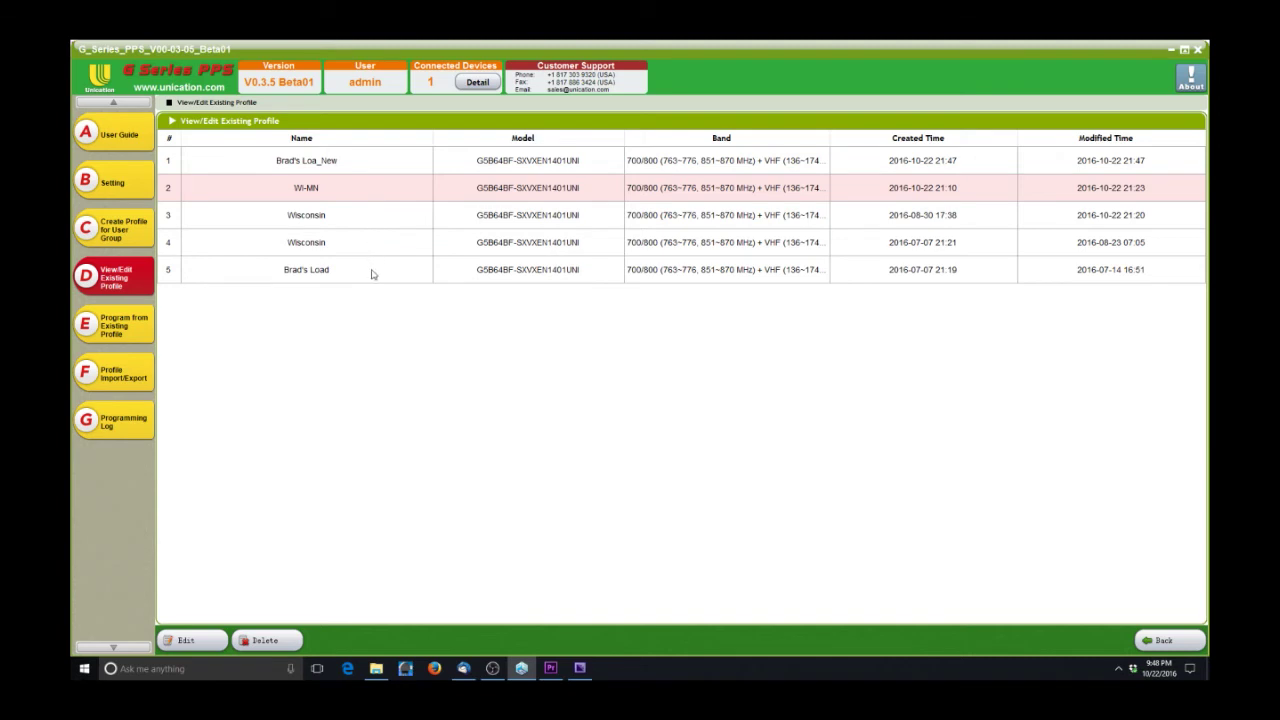
pyautogui.click(370, 167)
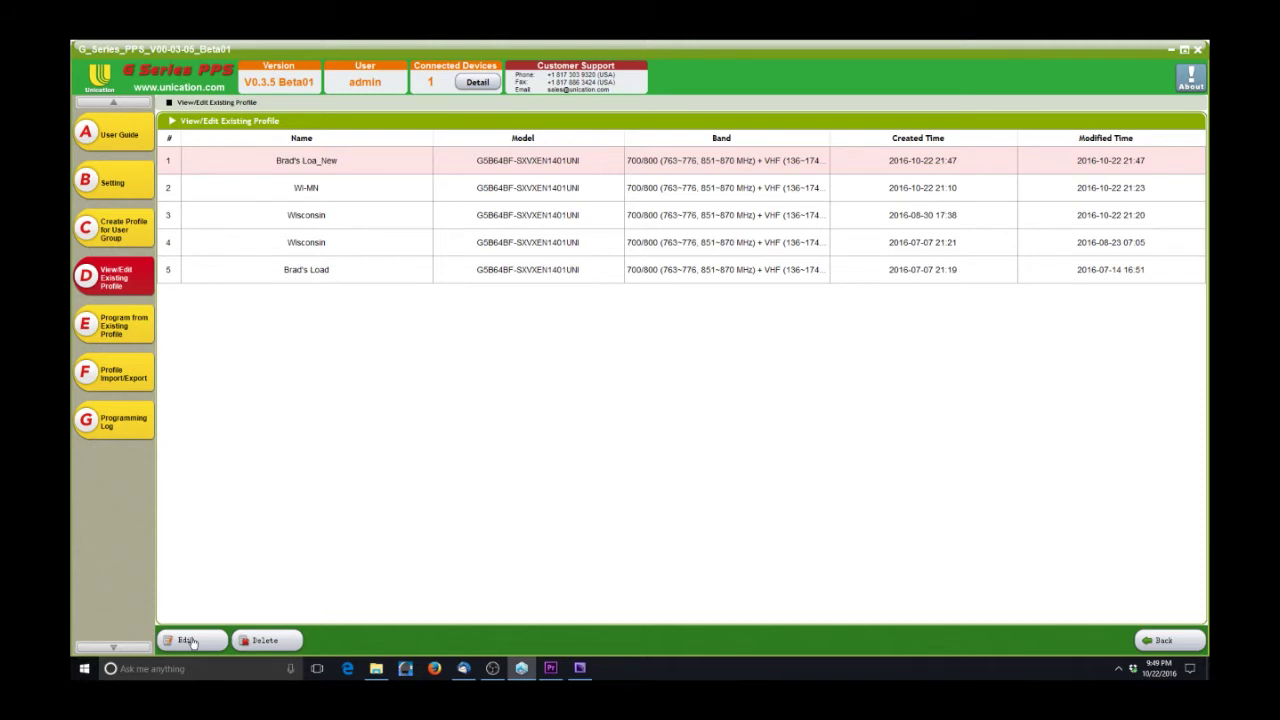
pyautogui.doubleClick(318, 166)
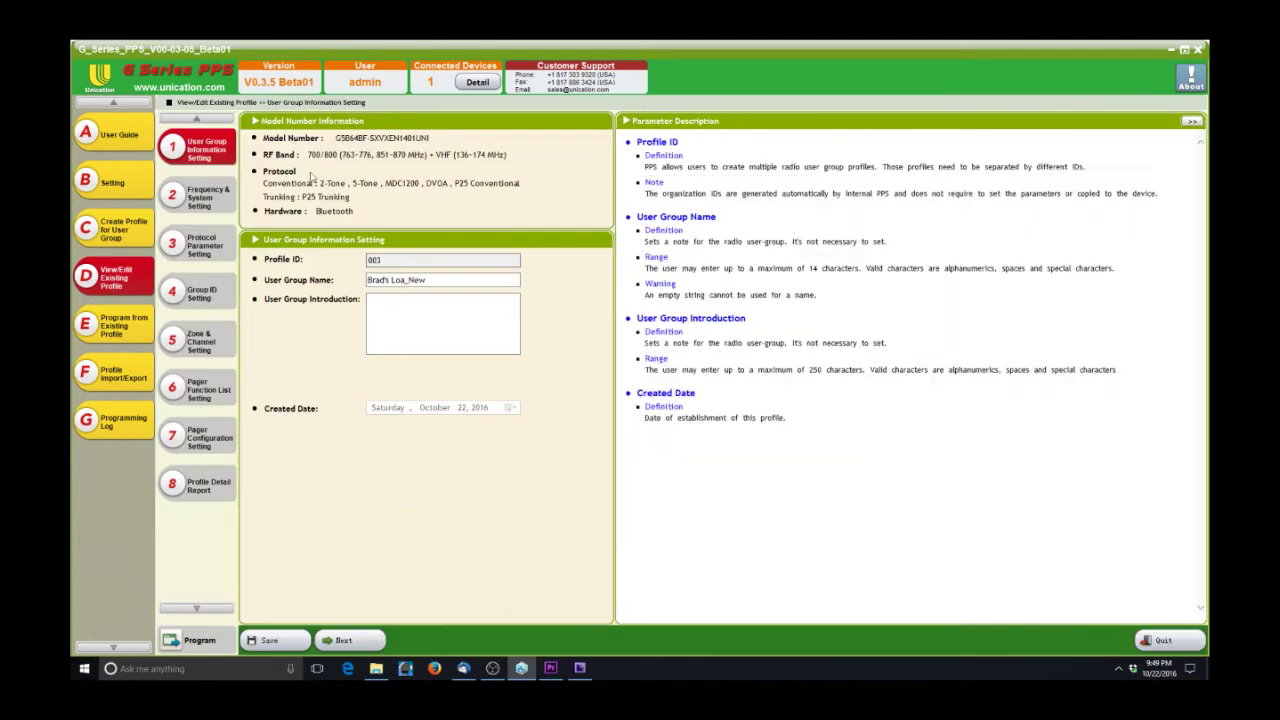
# - Close the editor, reopen and close Brad's Loa_New, then delete it and confirm
pyautogui.click(1188, 645)
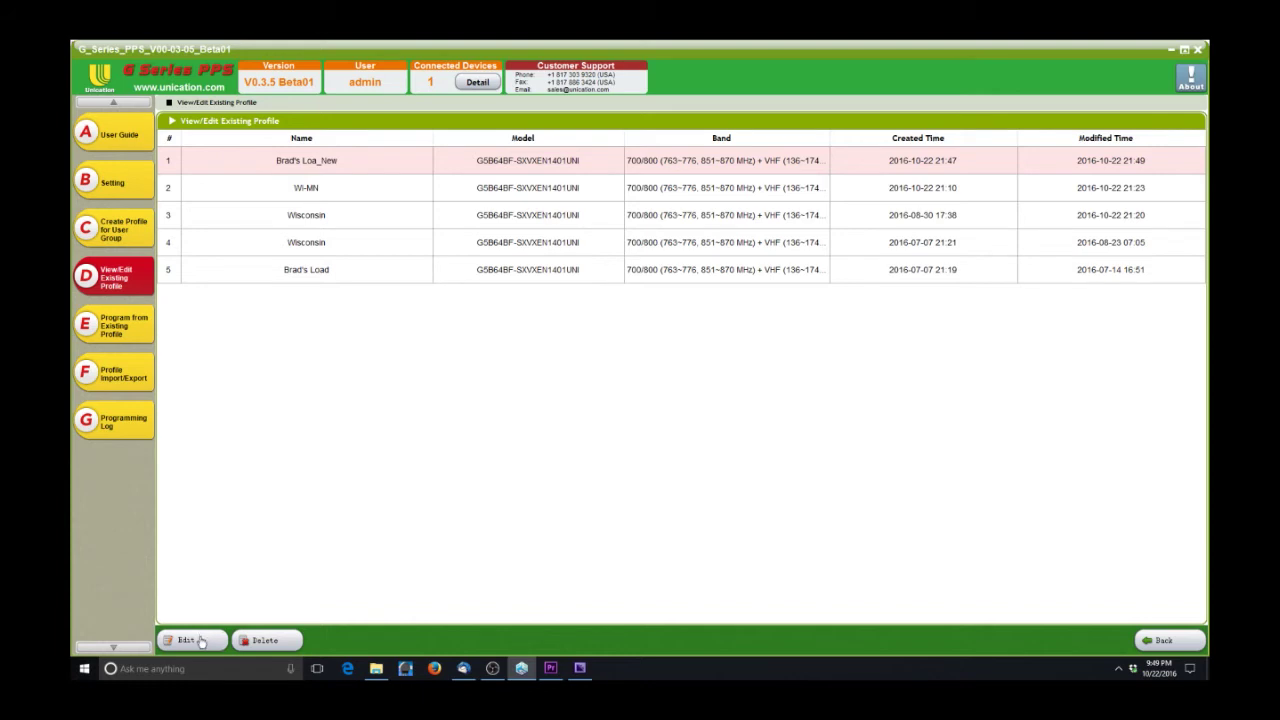
pyautogui.click(200, 641)
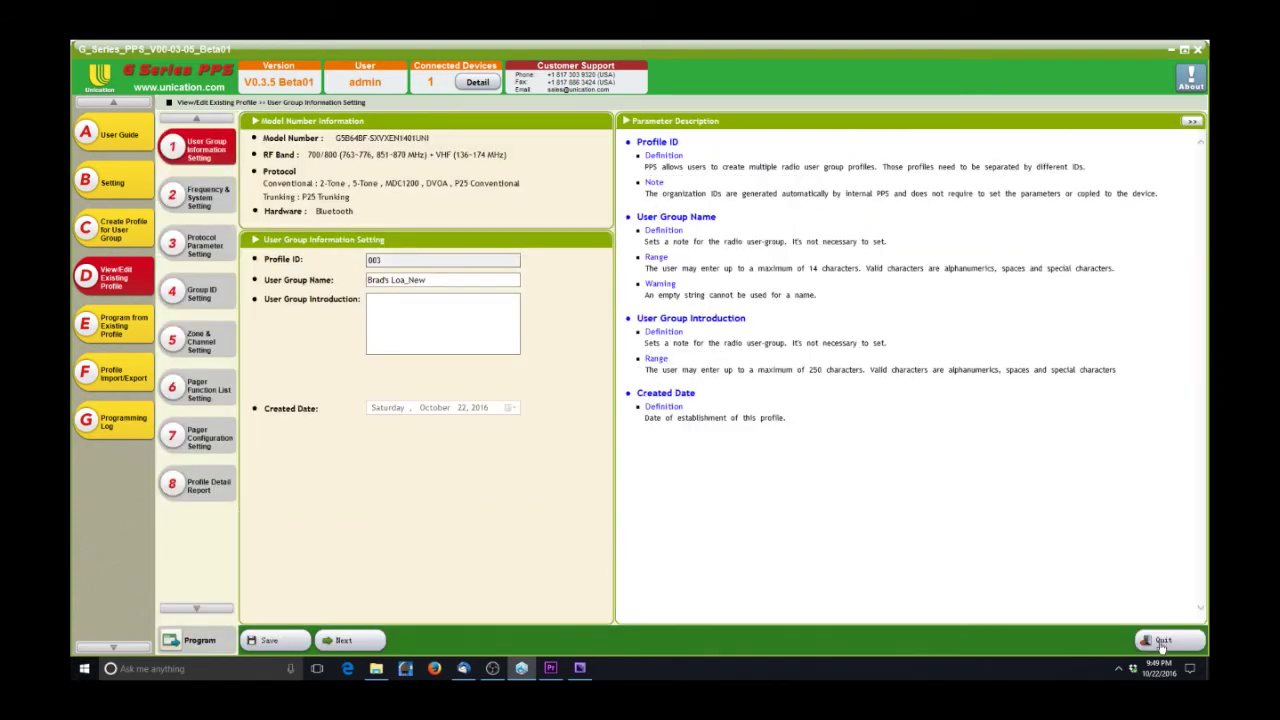
pyautogui.click(1175, 644)
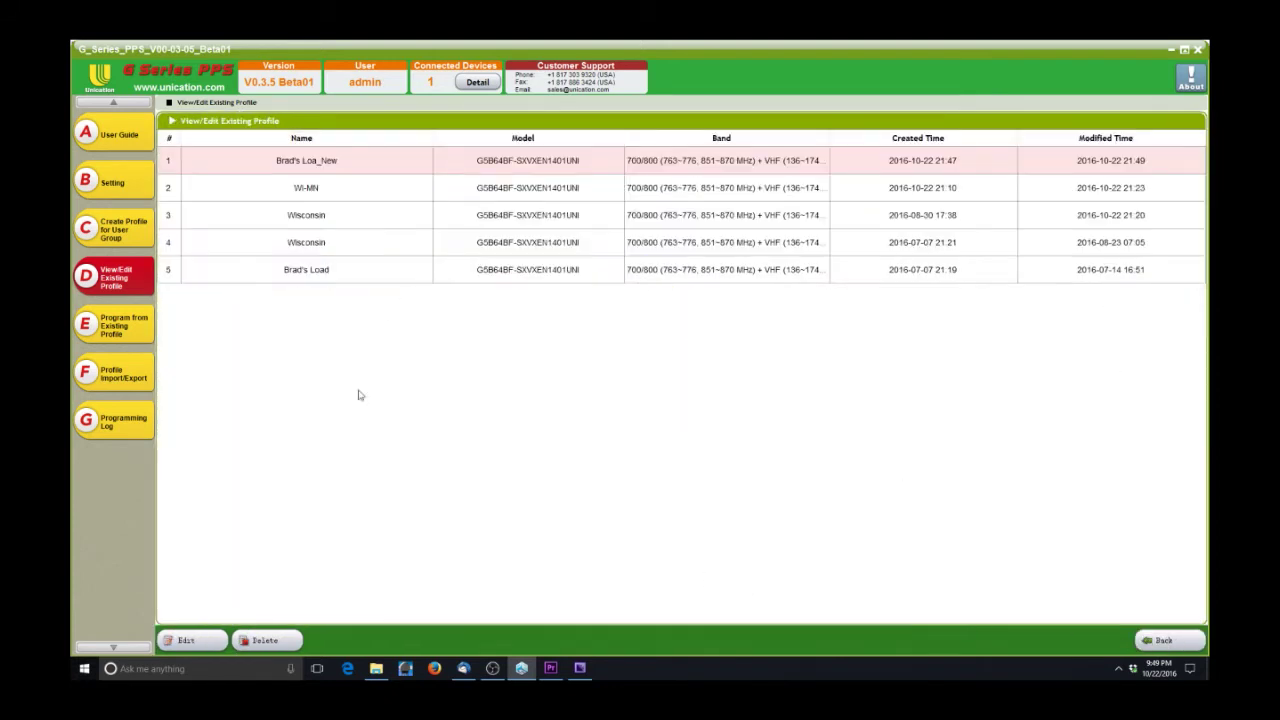
pyautogui.click(282, 641)
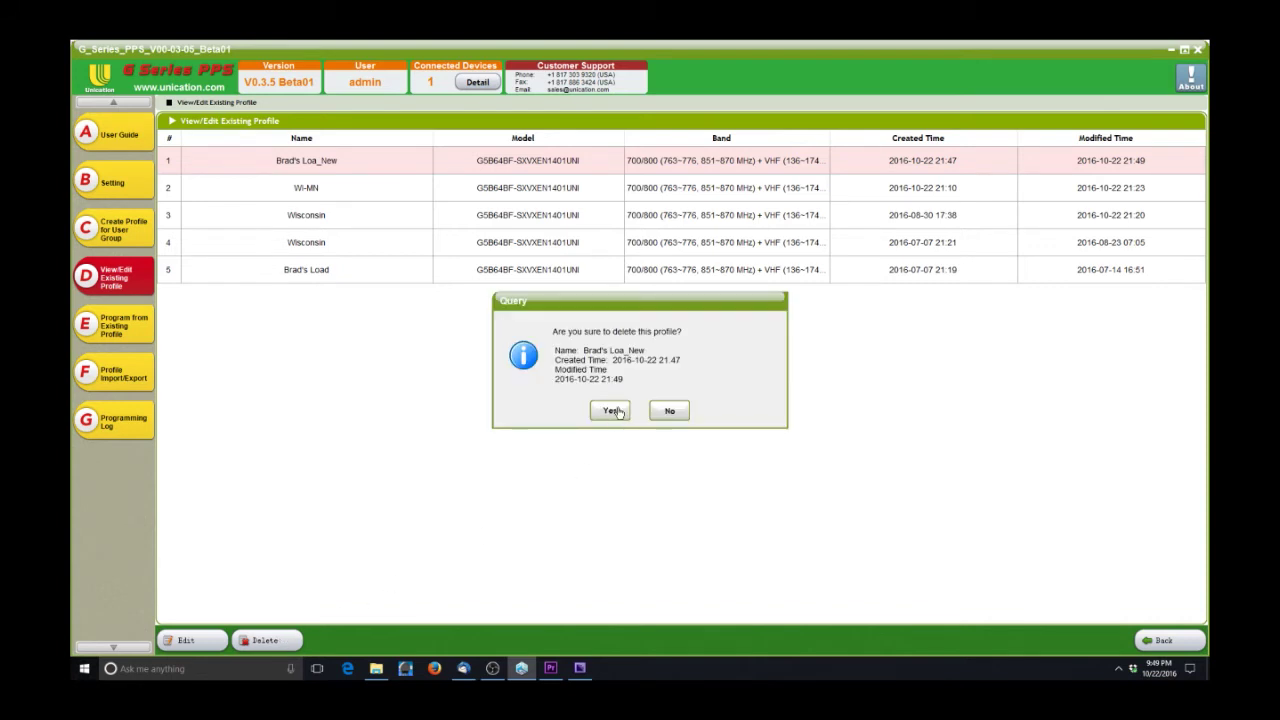
pyautogui.click(617, 411)
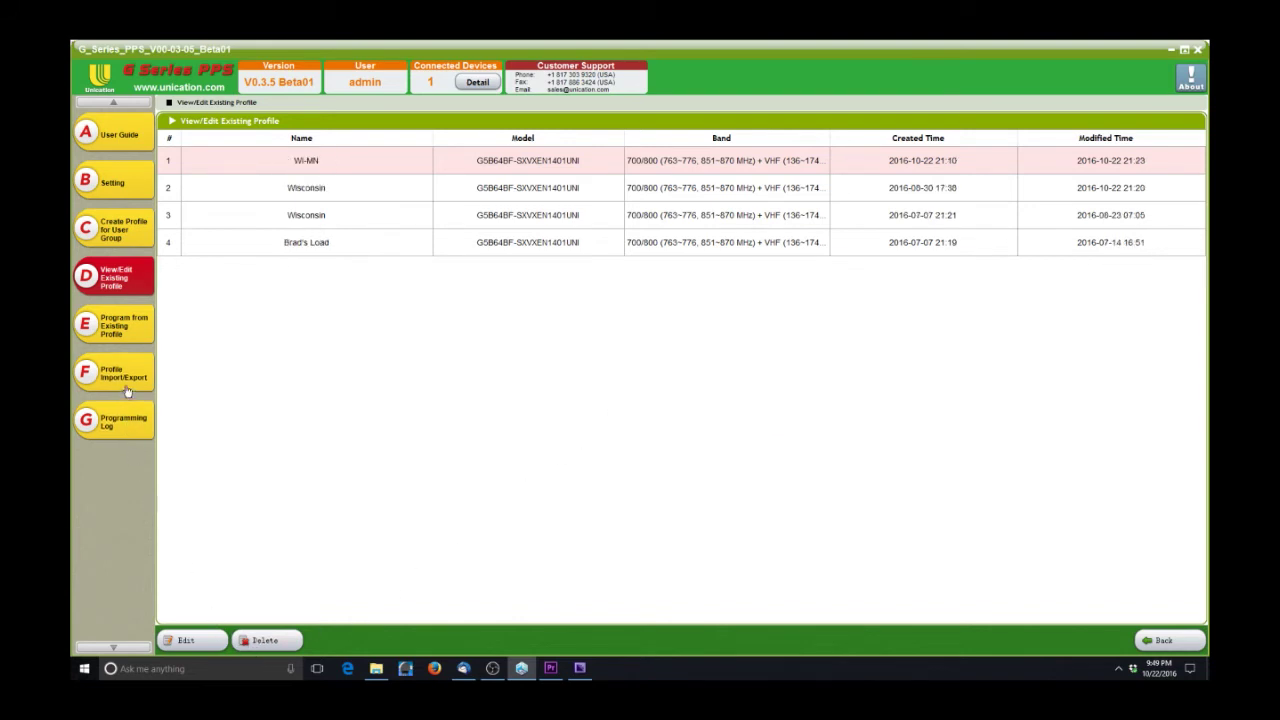
pyautogui.click(133, 332)
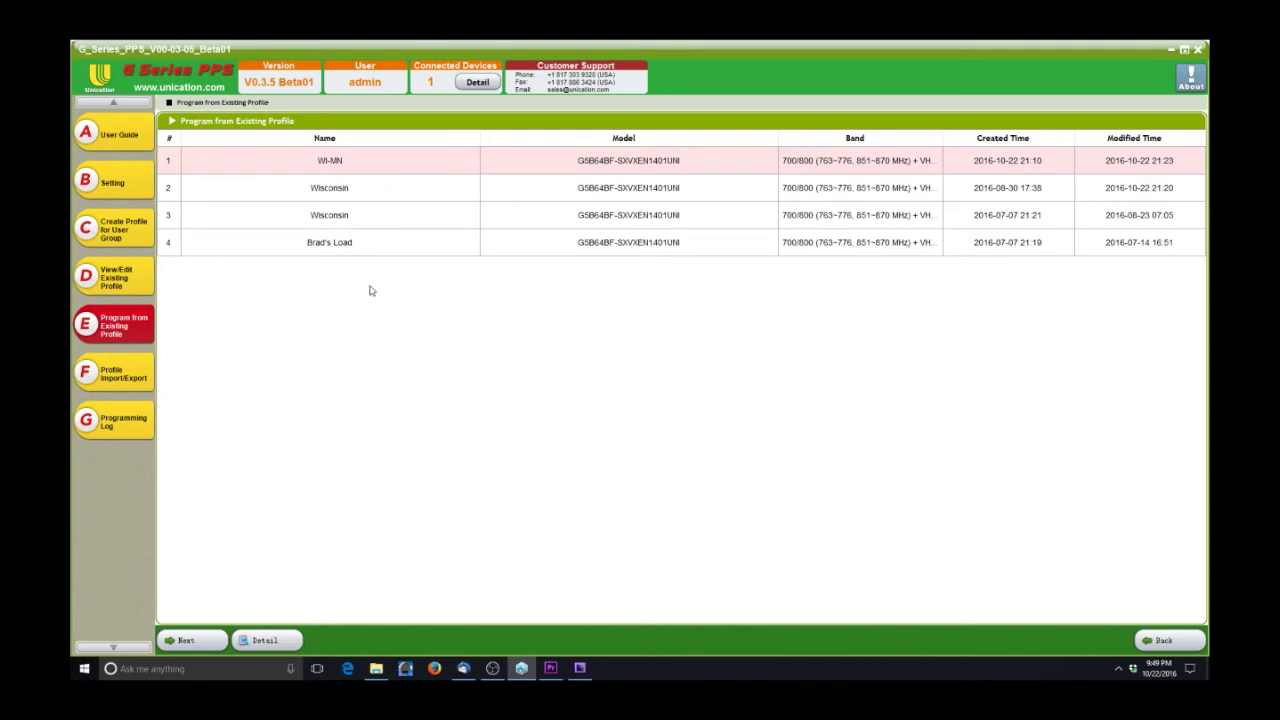
# - Show the Profile Detail Report for the selected WI-MN profile
pyautogui.click(264, 642)
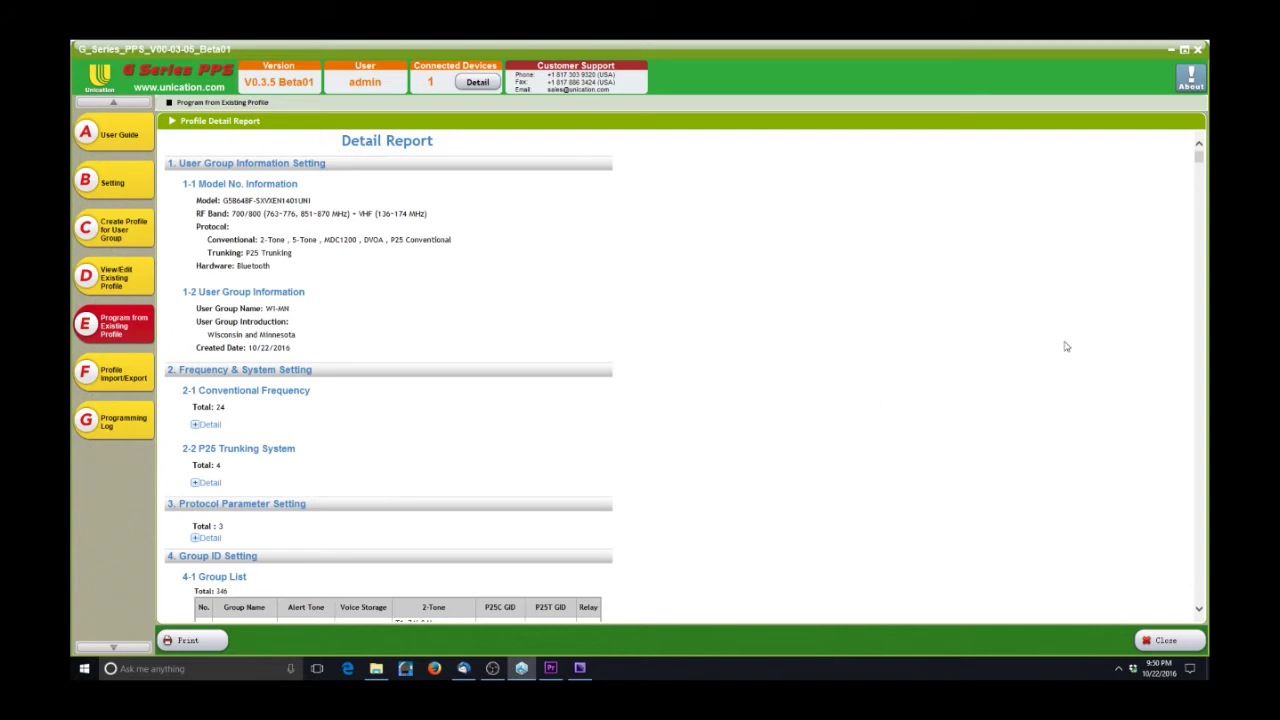
pyautogui.moveTo(1200, 160); pyautogui.dragTo(1200, 157)
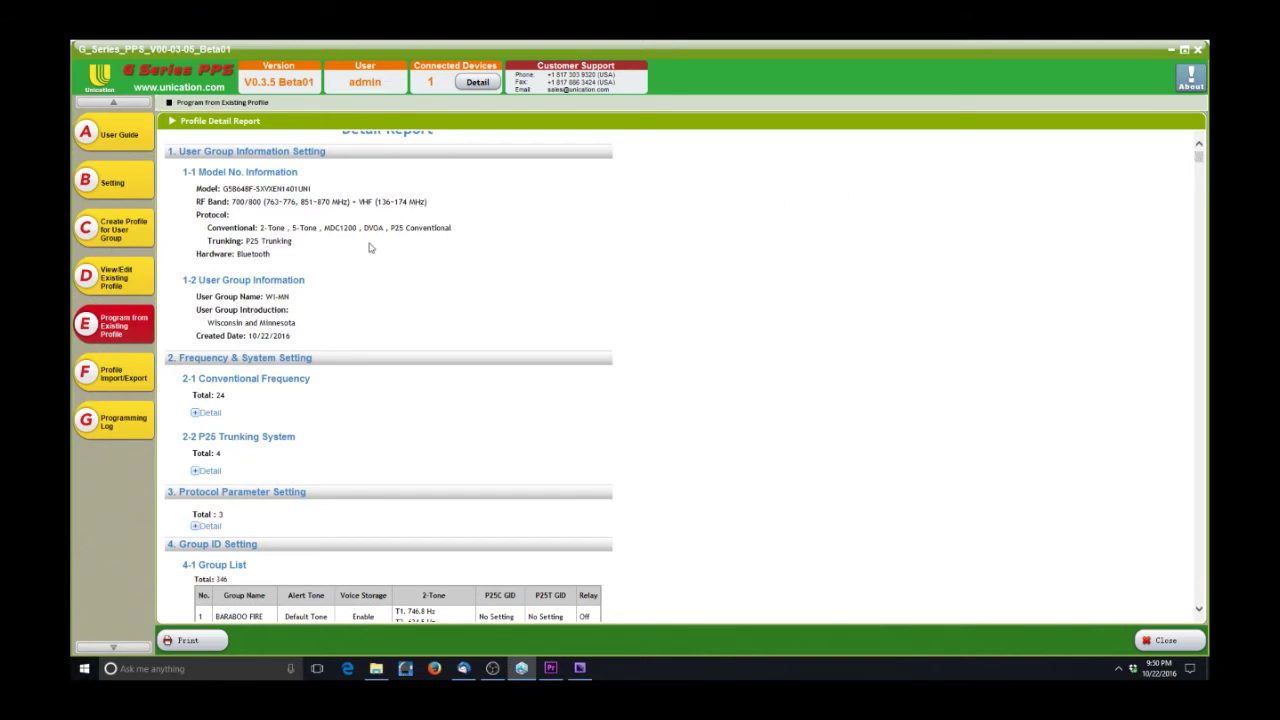
pyautogui.moveTo(261, 228); pyautogui.dragTo(279, 257)
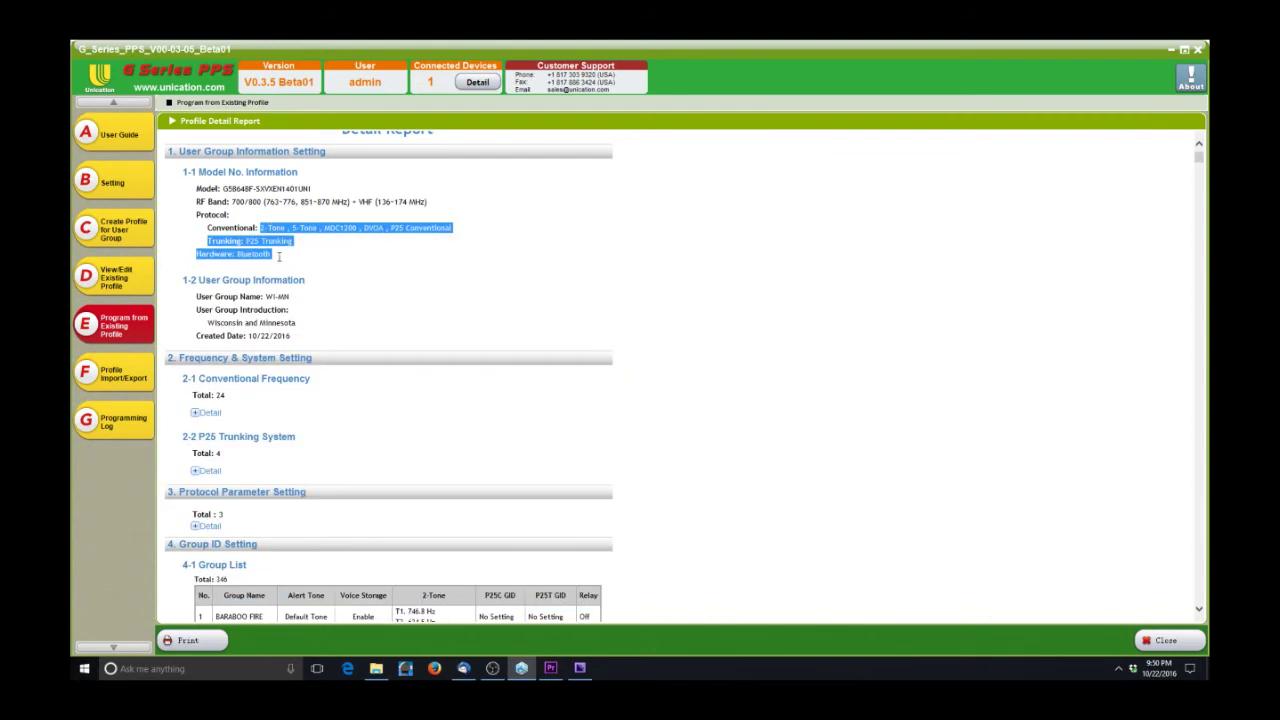
pyautogui.click(297, 263)
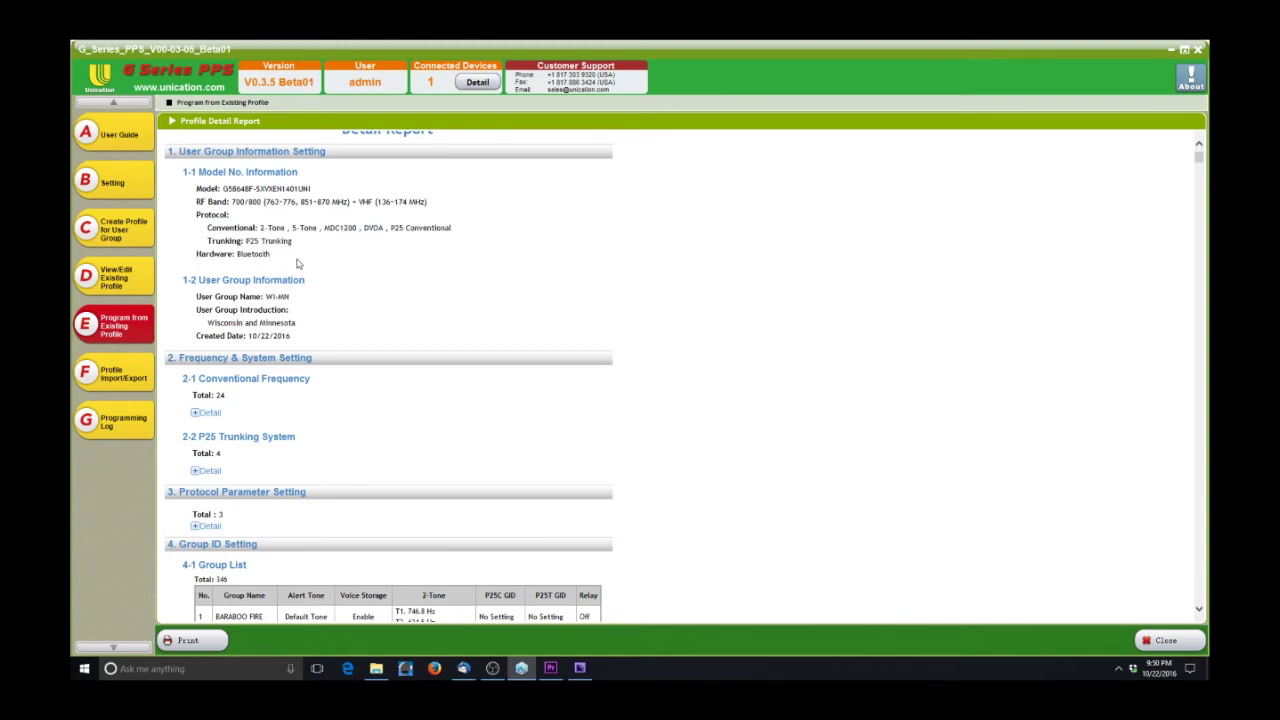
pyautogui.scroll(-1, 307, 286)
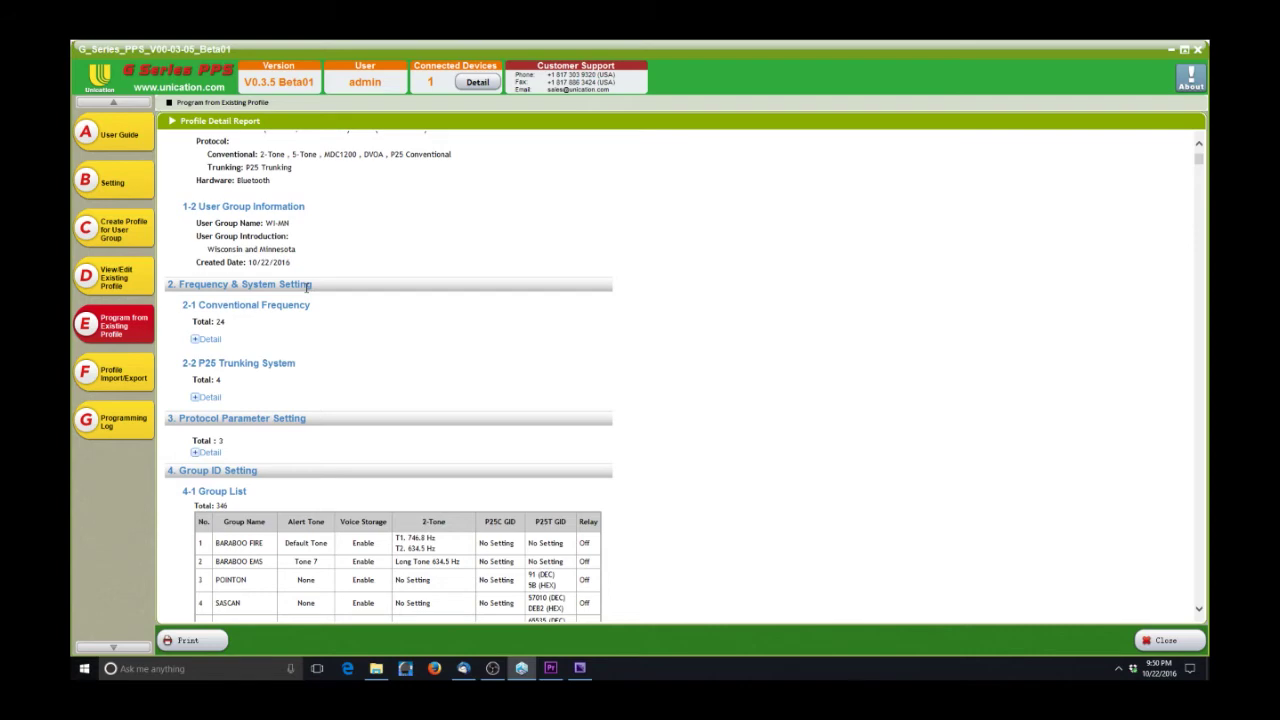
pyautogui.scroll(-13, 307, 286)
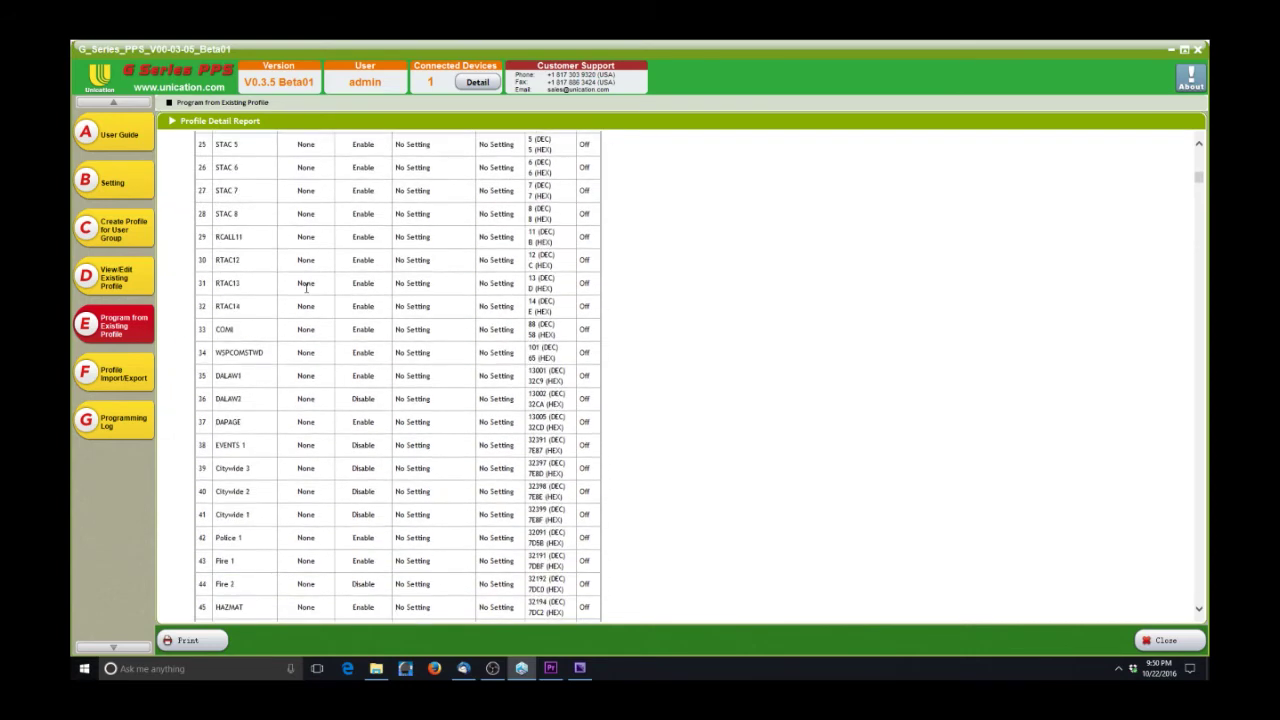
pyautogui.scroll(-20, 307, 286)
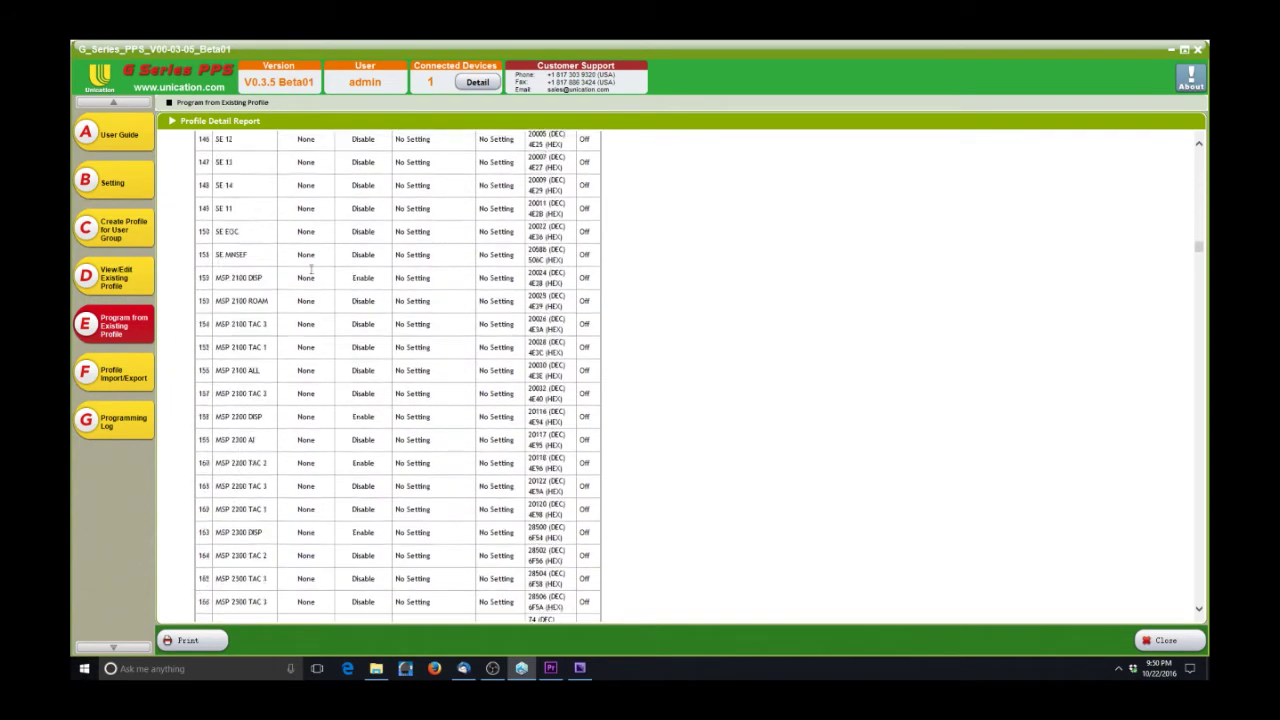
pyautogui.scroll(-20, 312, 268)
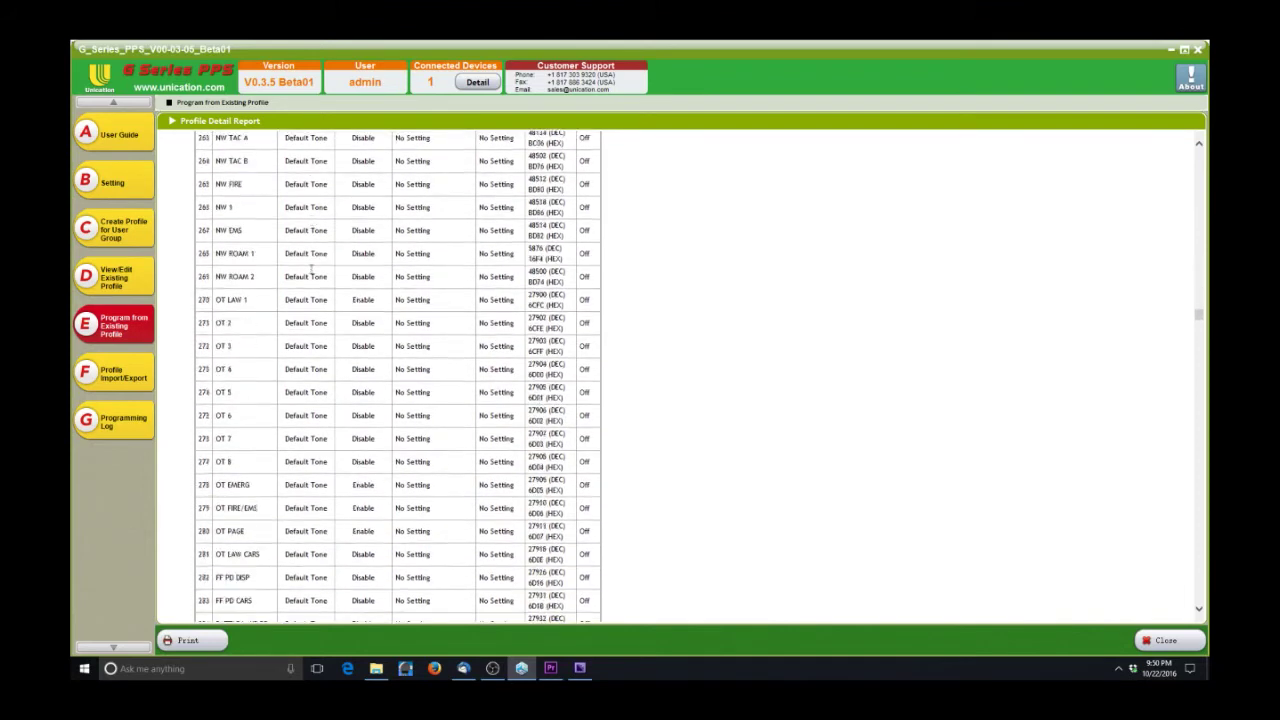
pyautogui.scroll(-20, 312, 268)
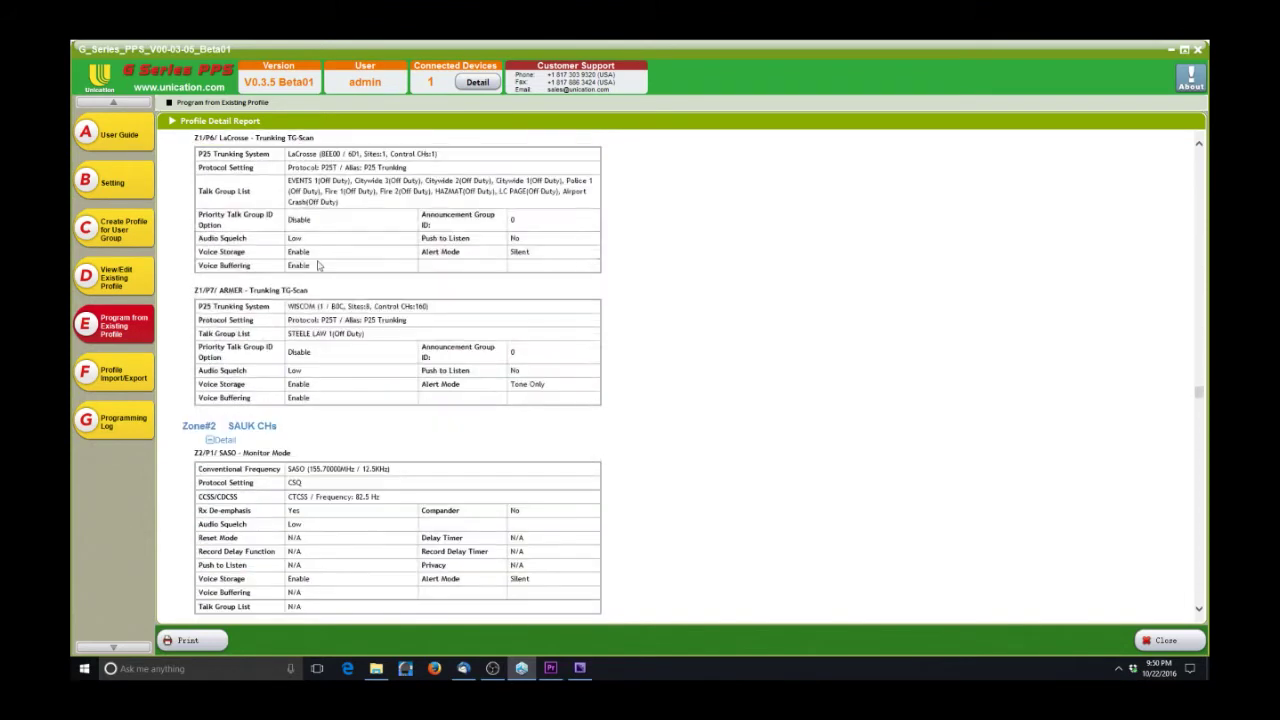
pyautogui.scroll(-3, 318, 265)
pyautogui.scroll(3, 318, 265)
pyautogui.scroll(6, 285, 291)
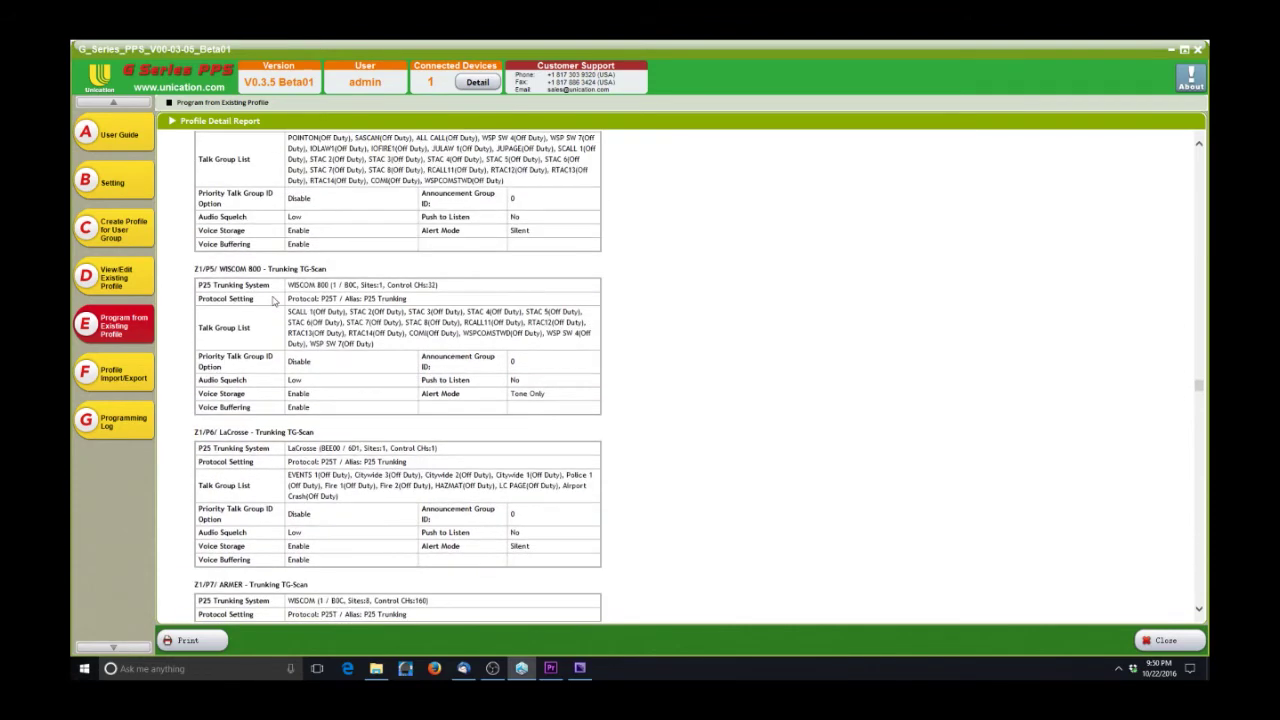
pyautogui.tripleClick(194, 269)
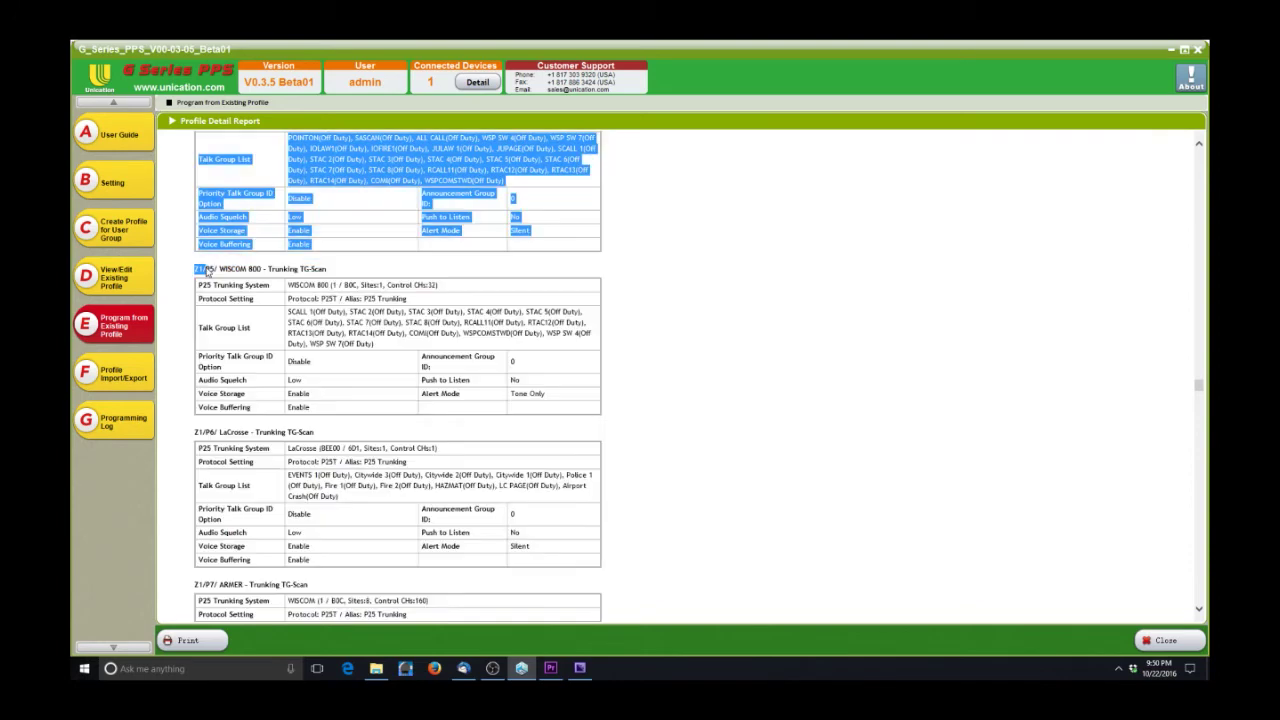
pyautogui.click(196, 269)
pyautogui.tripleClick(196, 269)
pyautogui.click(205, 269)
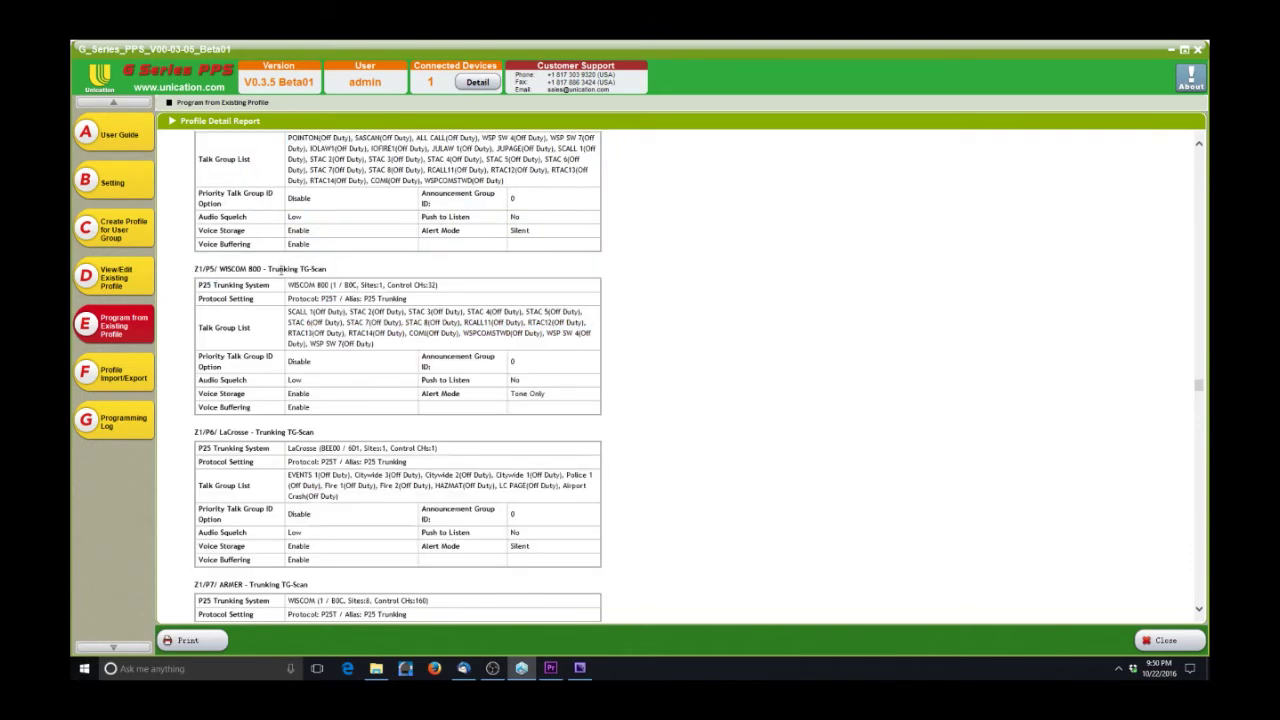
pyautogui.moveTo(327, 269); pyautogui.dragTo(194, 270)
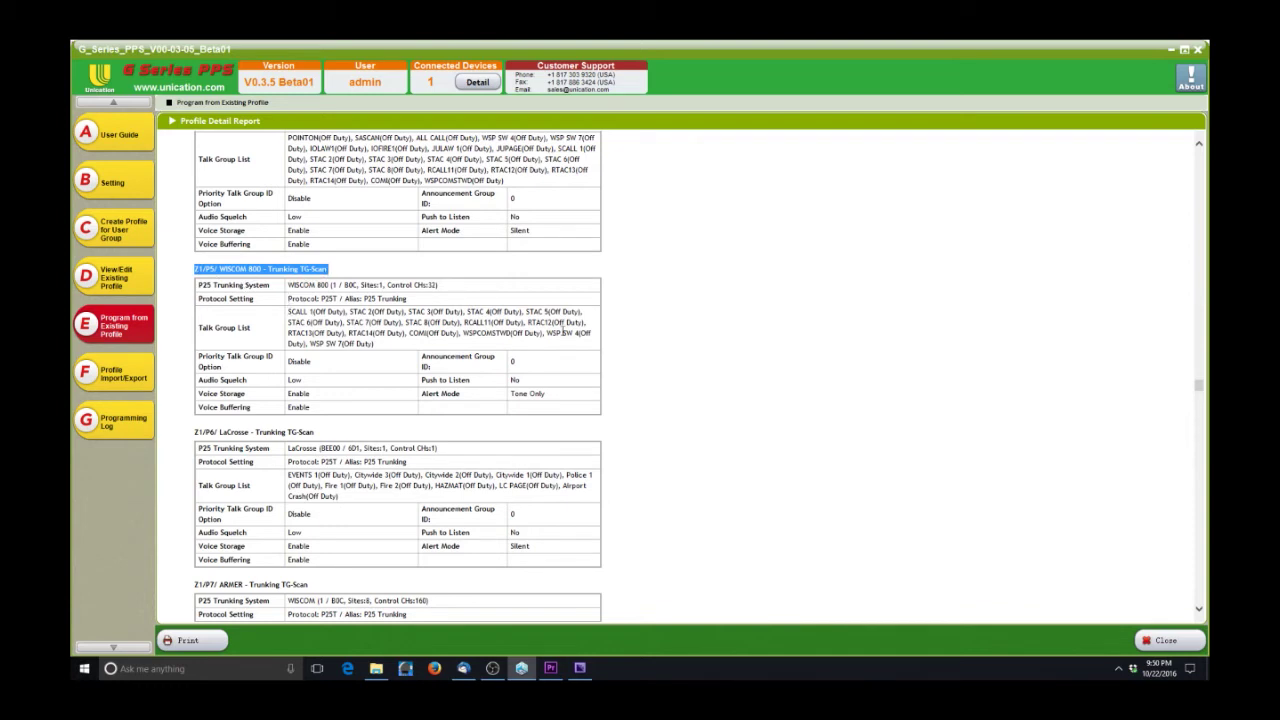
pyautogui.click(329, 379)
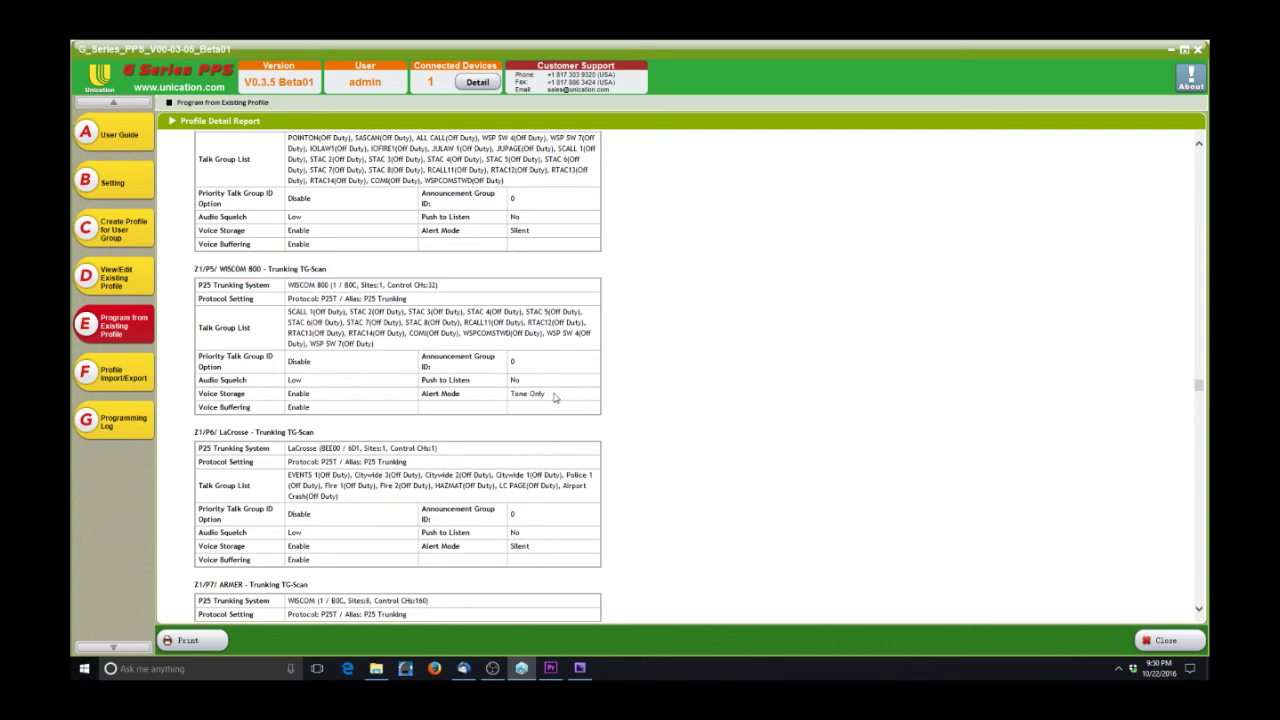
pyautogui.moveTo(557, 398); pyautogui.dragTo(421, 394)
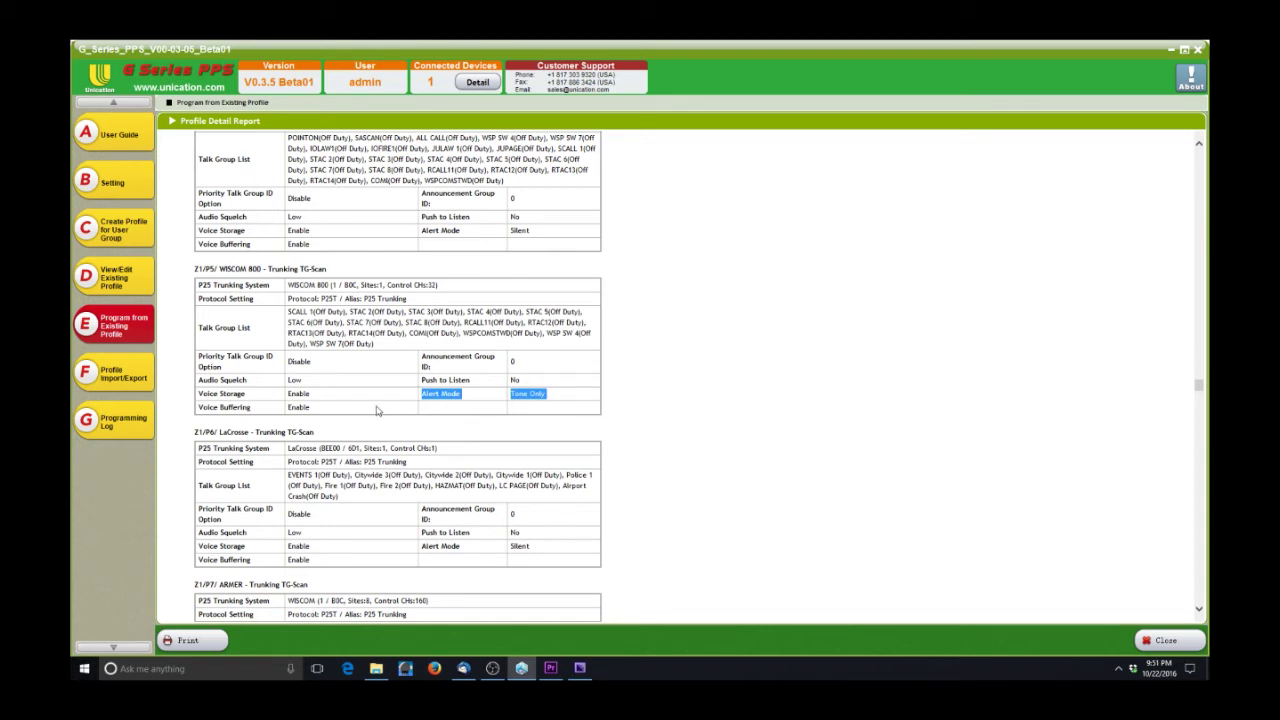
pyautogui.click(378, 405)
pyautogui.scroll(-2, 378, 405)
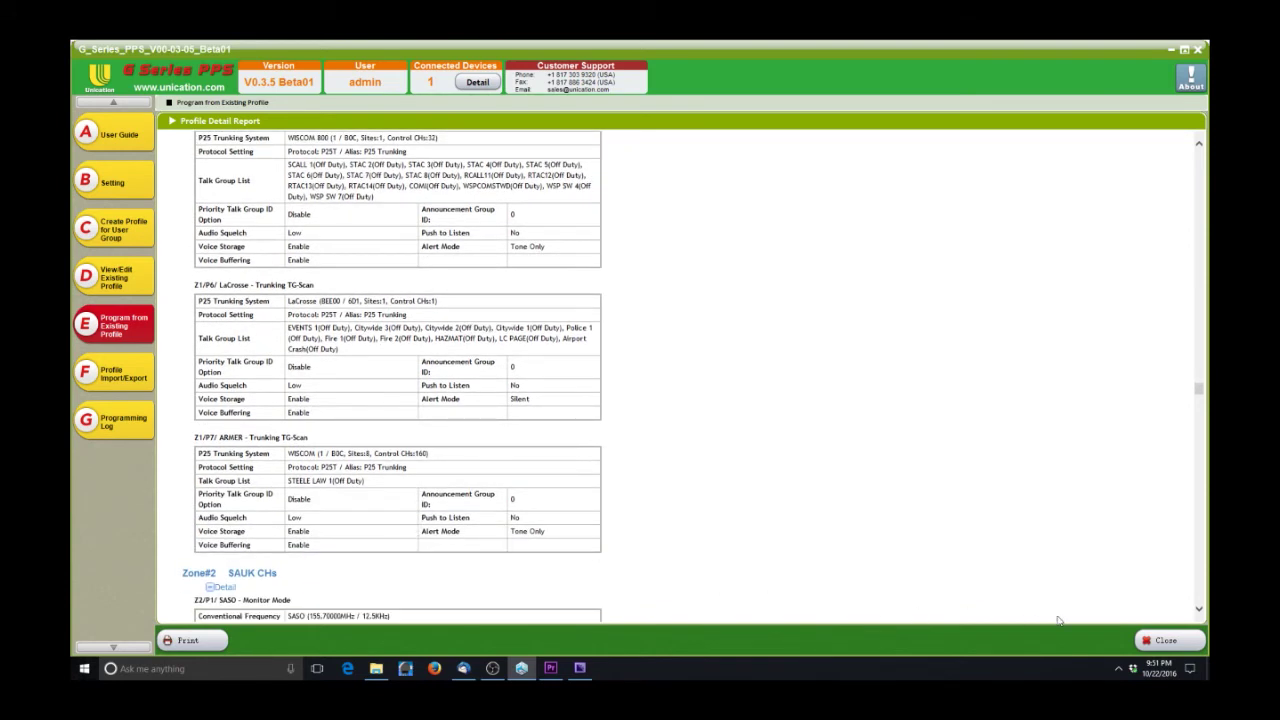
pyautogui.click(190, 640)
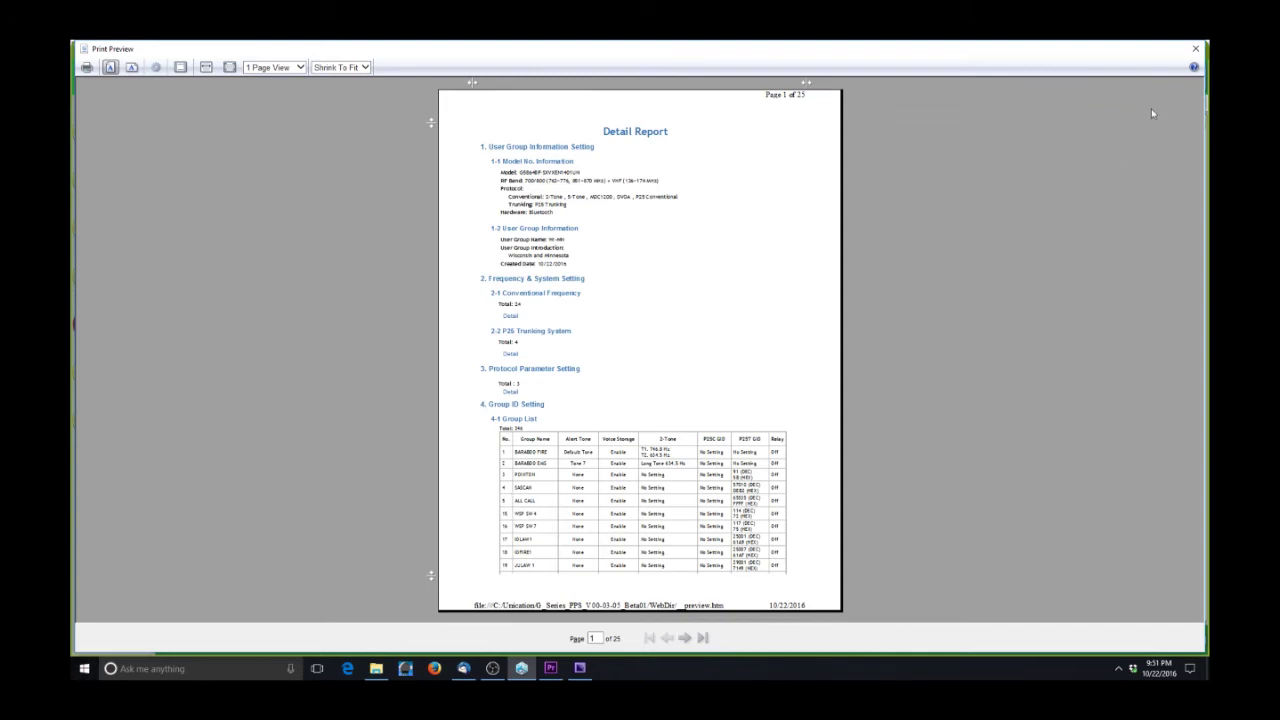
# - Close the WI-MN print preview and detail report, then choose WI-MN to program the G5 pager
pyautogui.click(1195, 50)
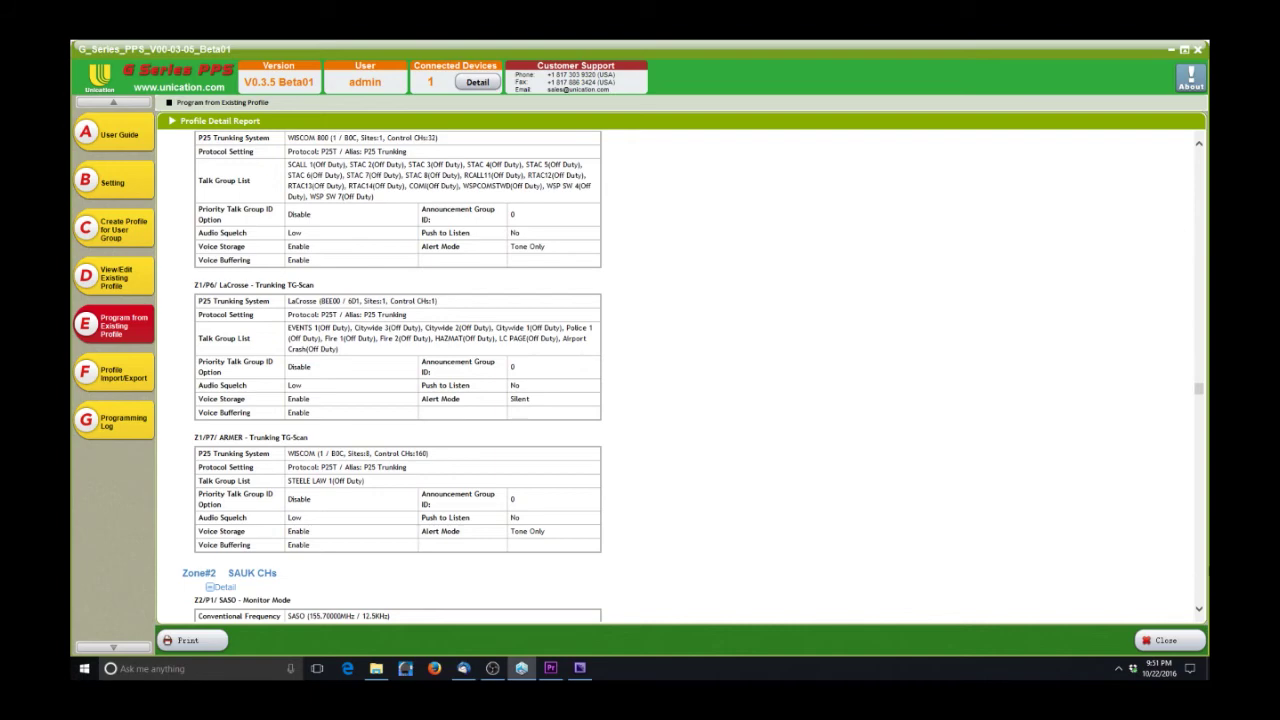
pyautogui.click(1200, 394)
pyautogui.moveTo(1200, 394); pyautogui.dragTo(1203, 150)
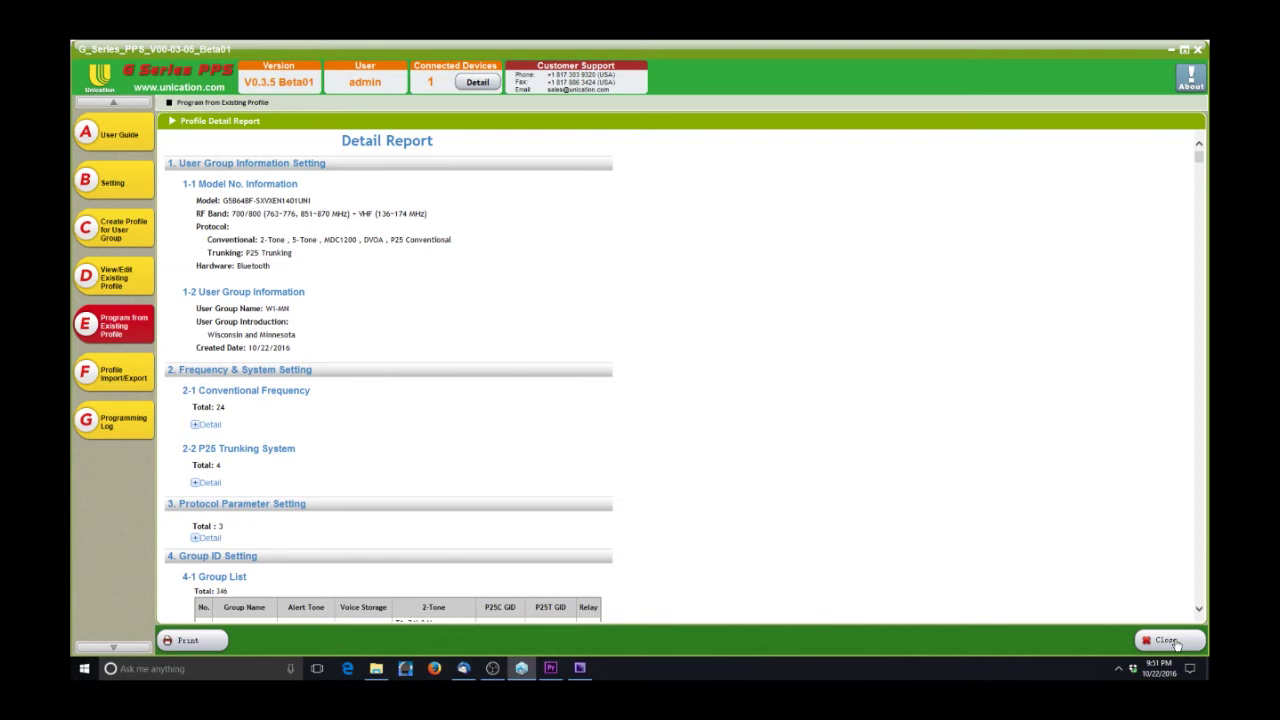
pyautogui.click(1165, 640)
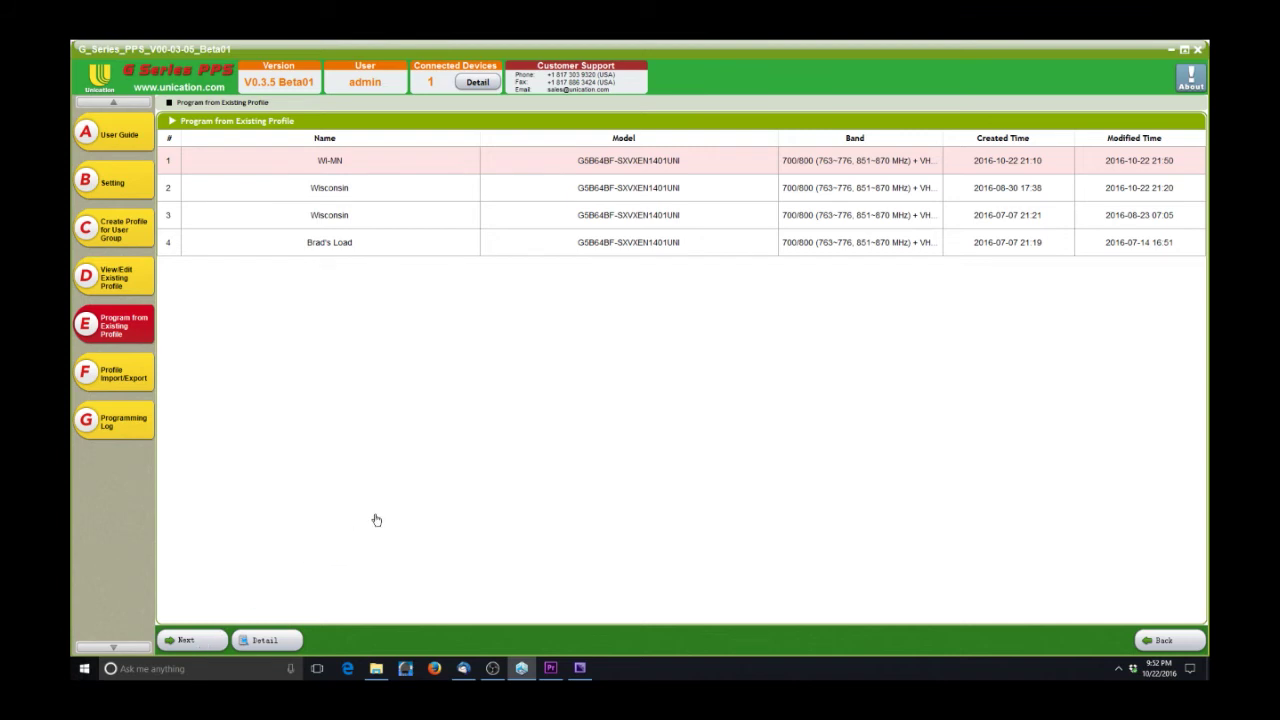
pyautogui.doubleClick(384, 169)
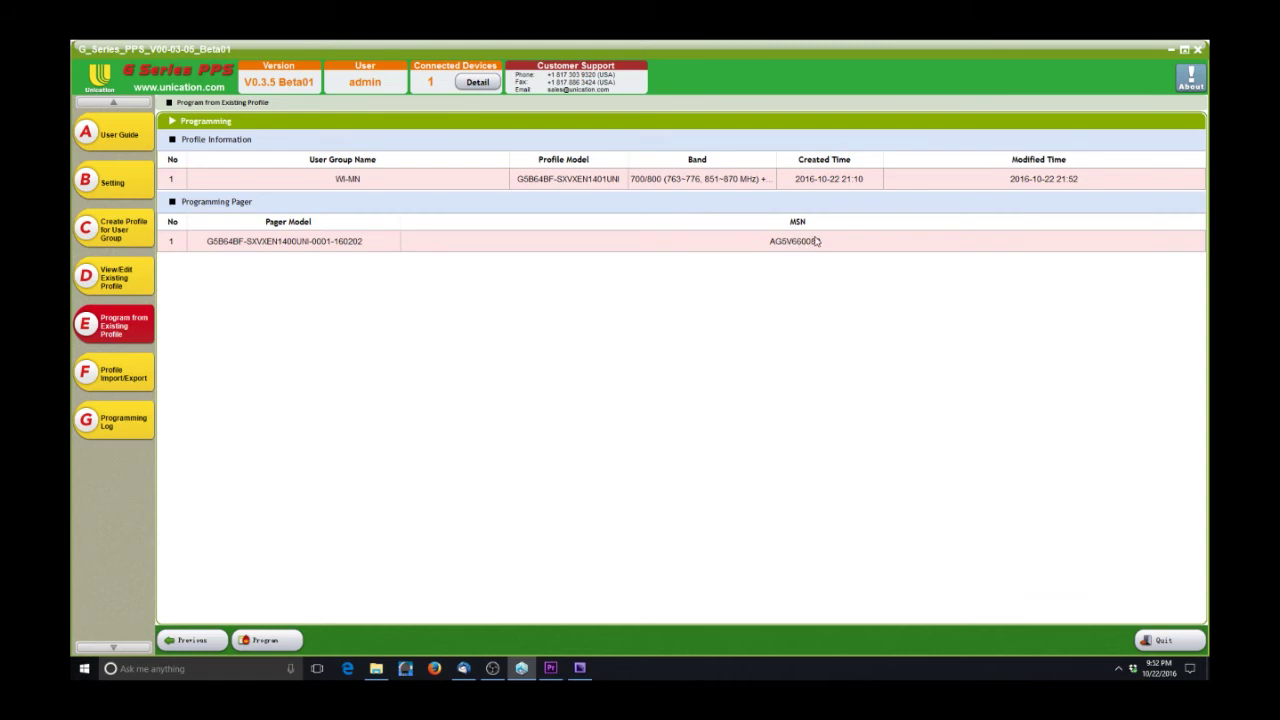
# - Confirm the connected pager in the Detail list, then program it with the WI-MN profile
pyautogui.click(479, 83)
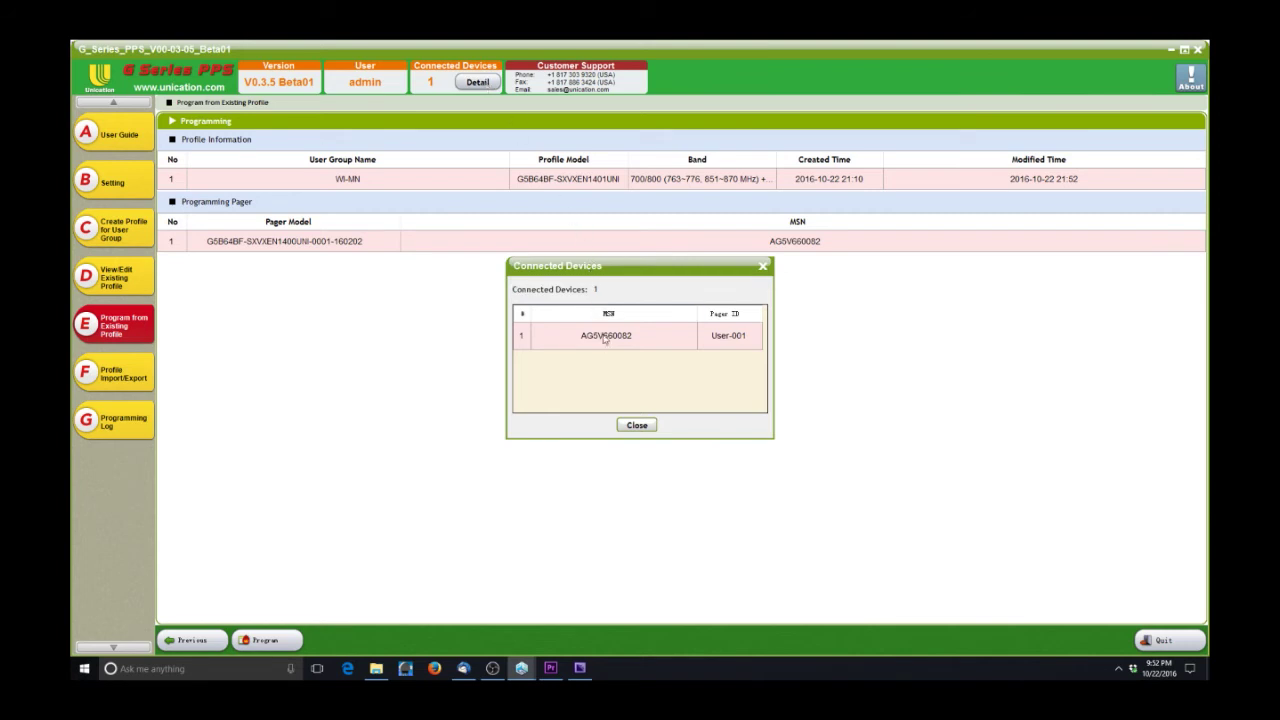
pyautogui.click(637, 426)
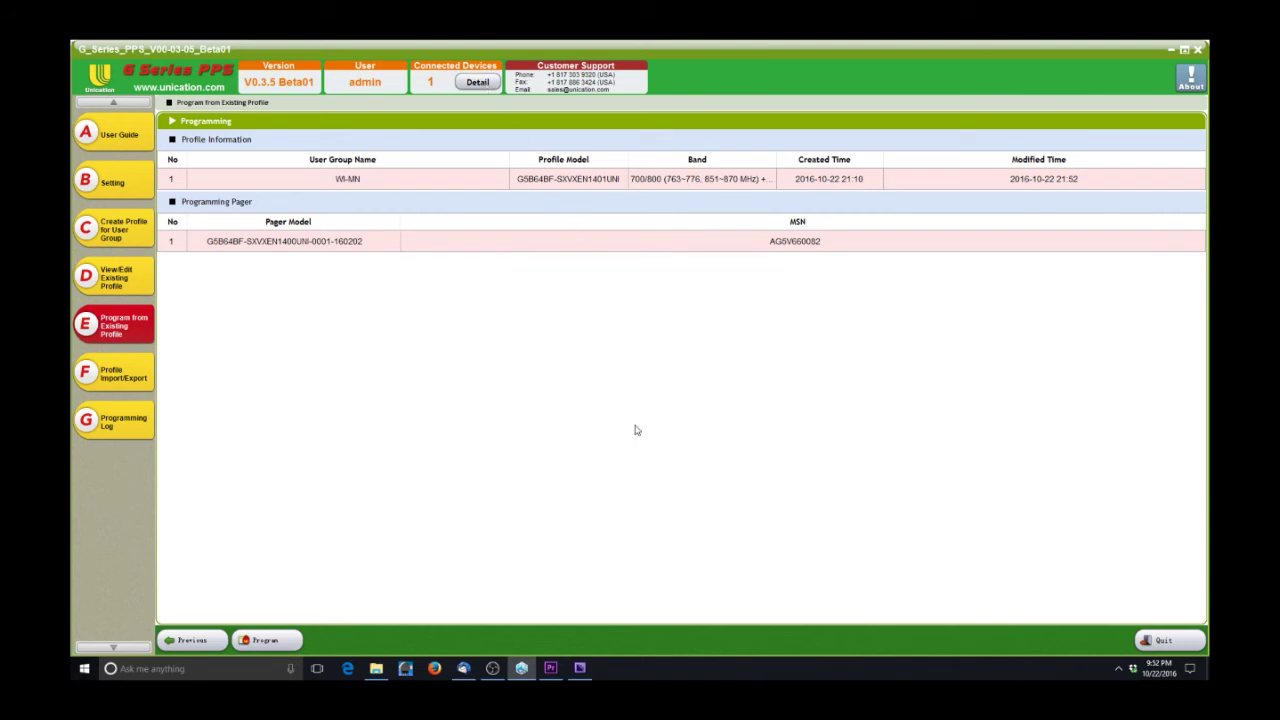
pyautogui.click(262, 641)
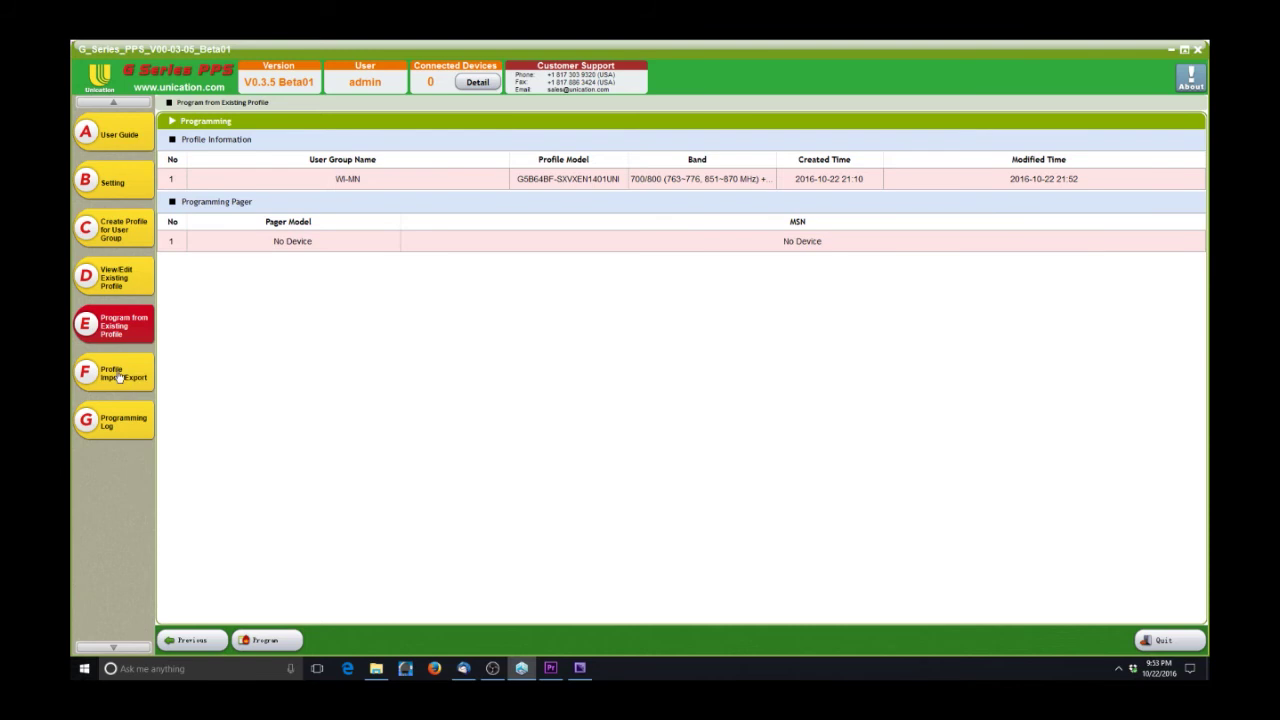
pyautogui.click(118, 377)
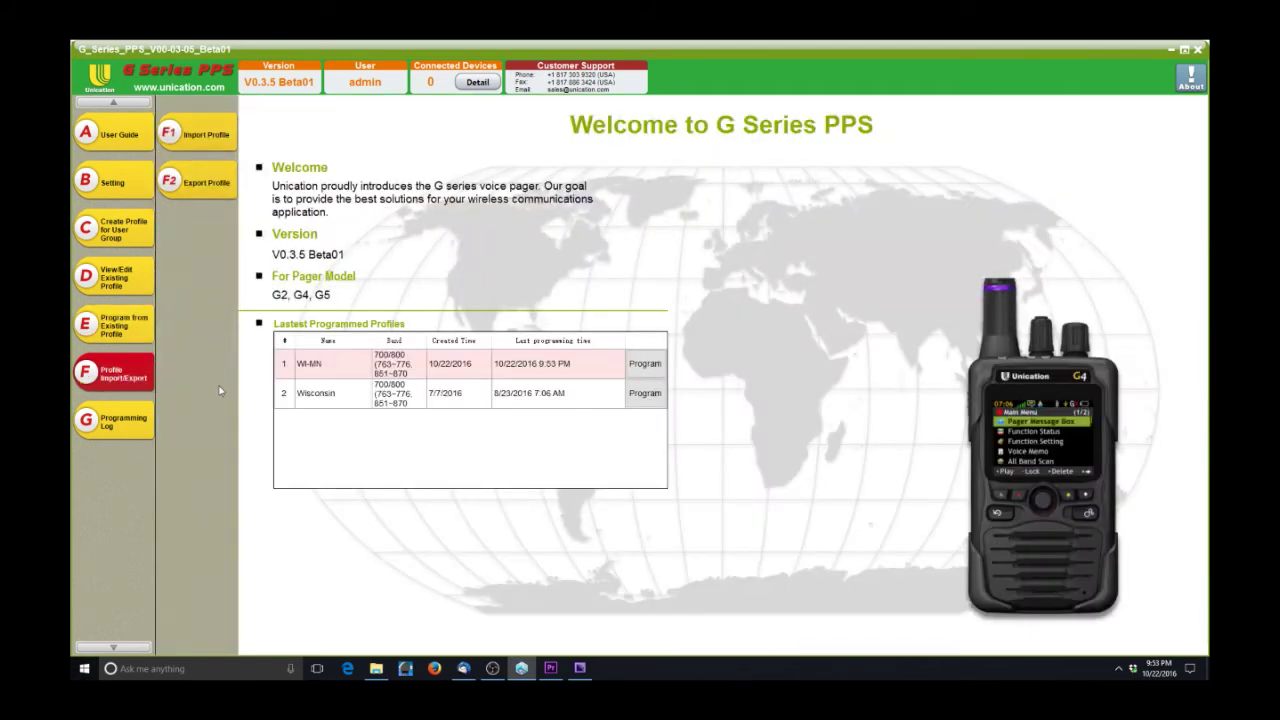
# - Open Import Profile and cancel choosing a unipps file to import
pyautogui.click(219, 137)
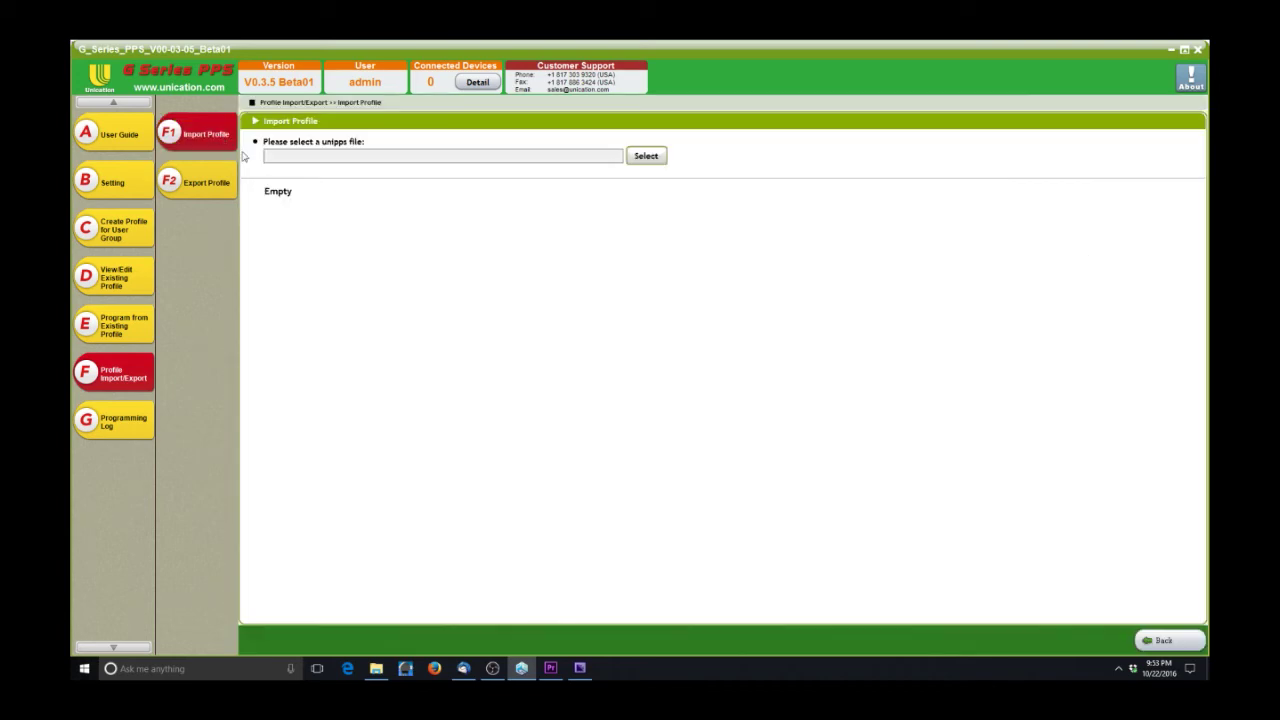
pyautogui.click(647, 156)
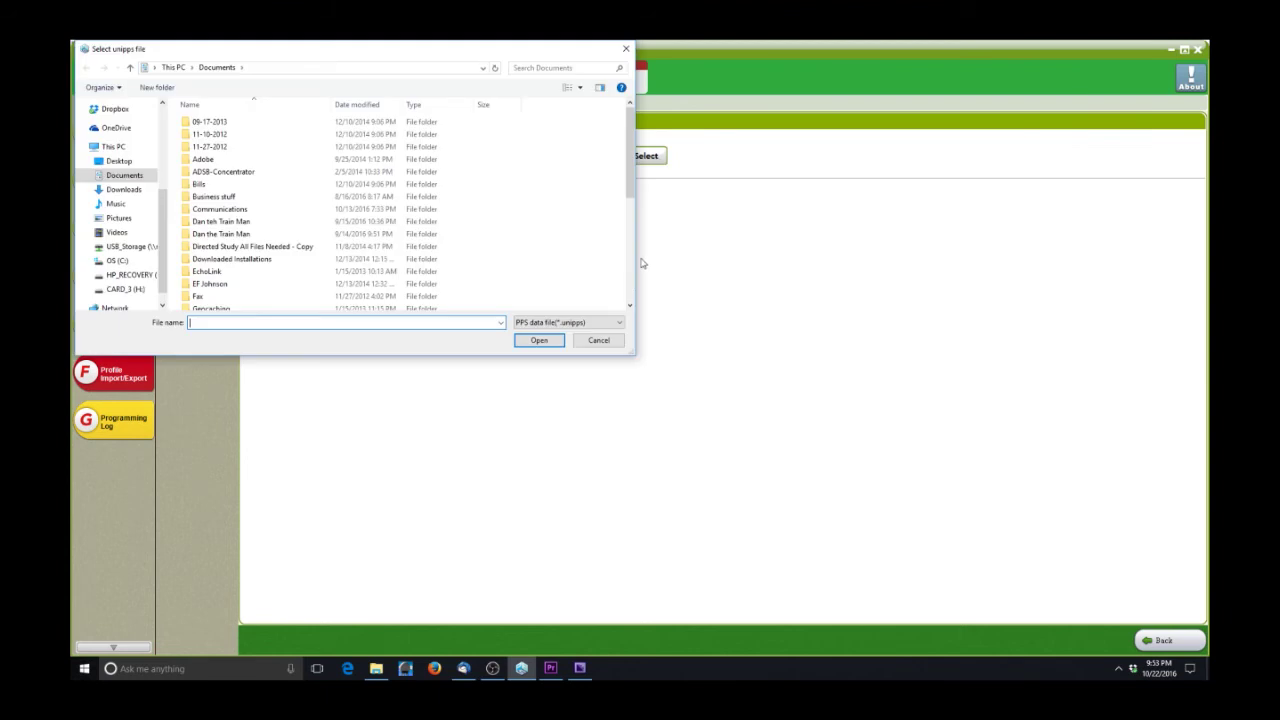
pyautogui.click(598, 341)
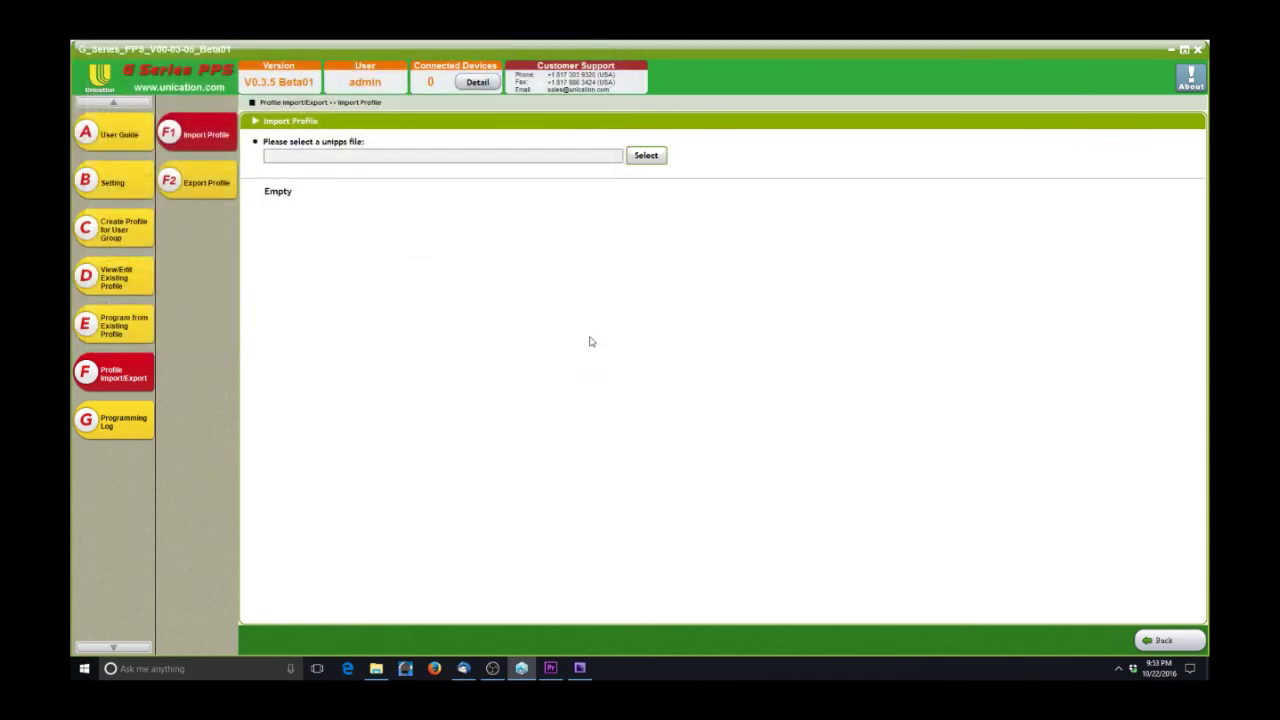
# - Pick Wisconsin on Export Profile, cancel the export save, and view the Programming Log
pyautogui.click(212, 190)
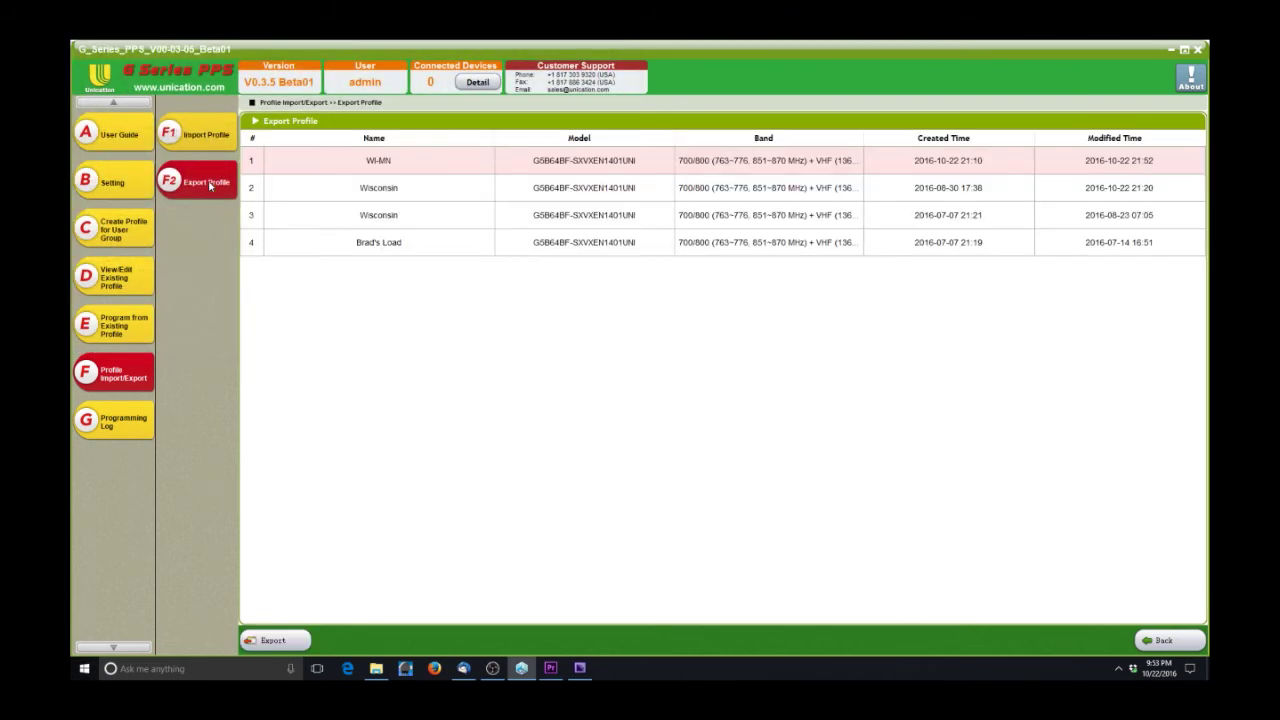
pyautogui.click(412, 193)
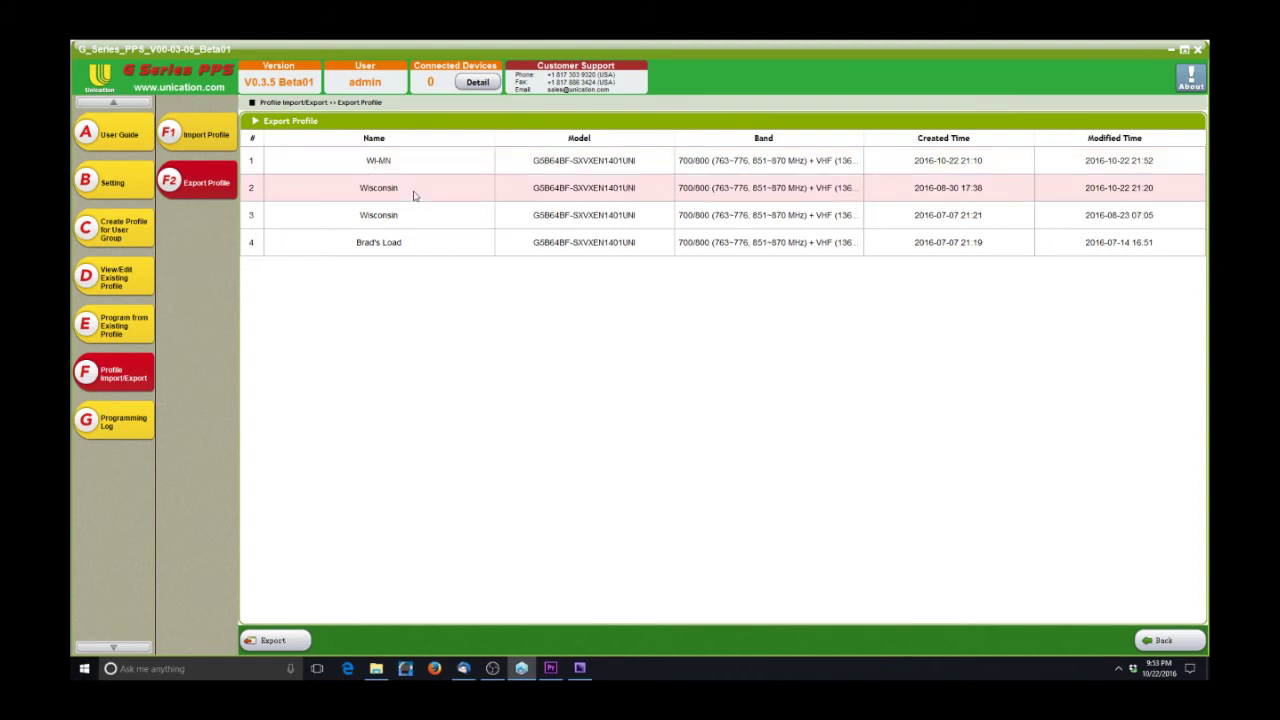
pyautogui.click(290, 641)
pyautogui.click(598, 341)
pyautogui.click(128, 426)
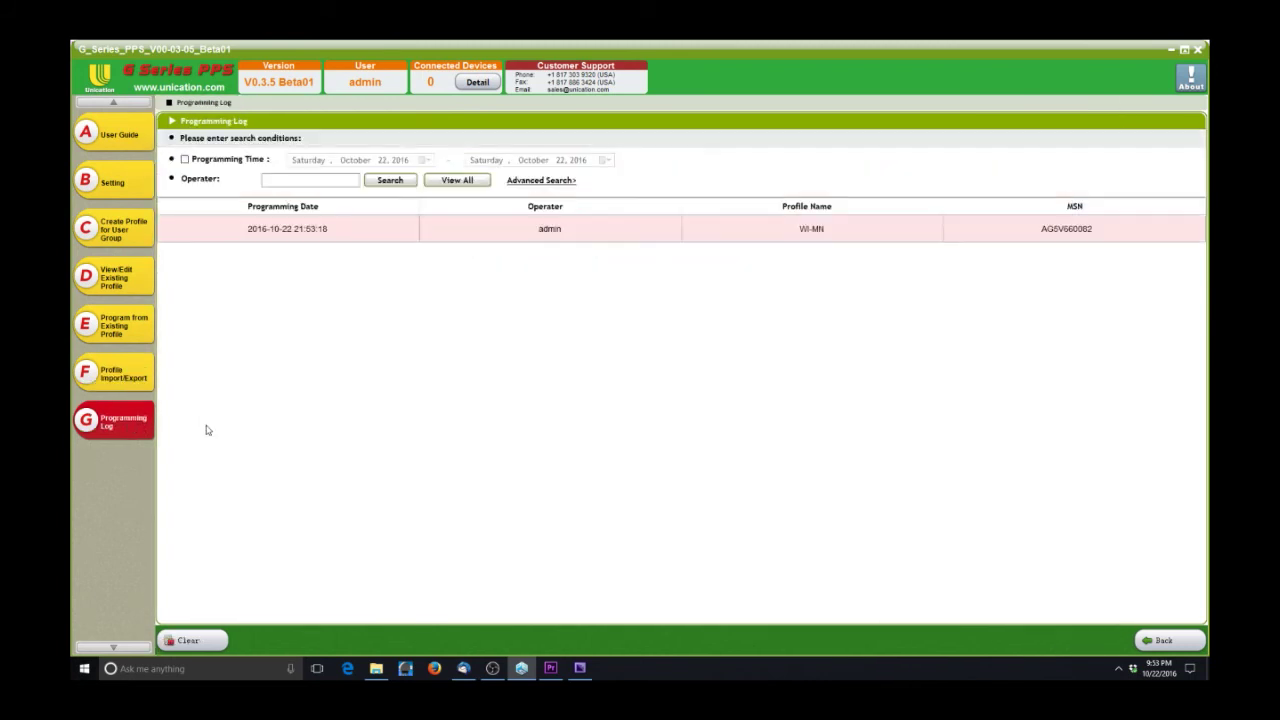